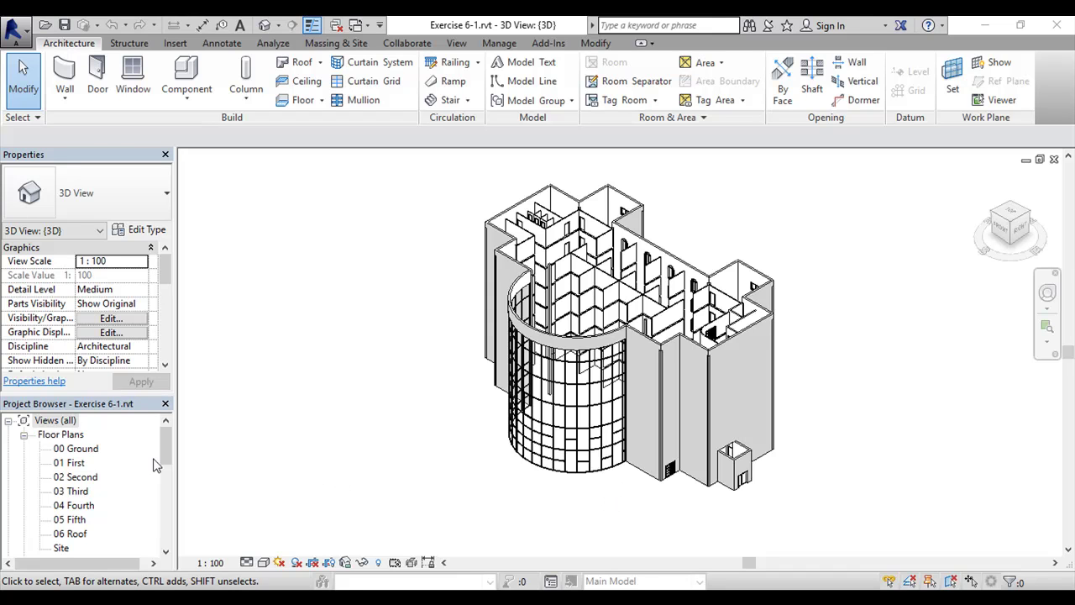
Open the 00 Ground floor plan and zoom to the wall along grid 4.
{"action": "double_click", "coordinate": [79, 451]}
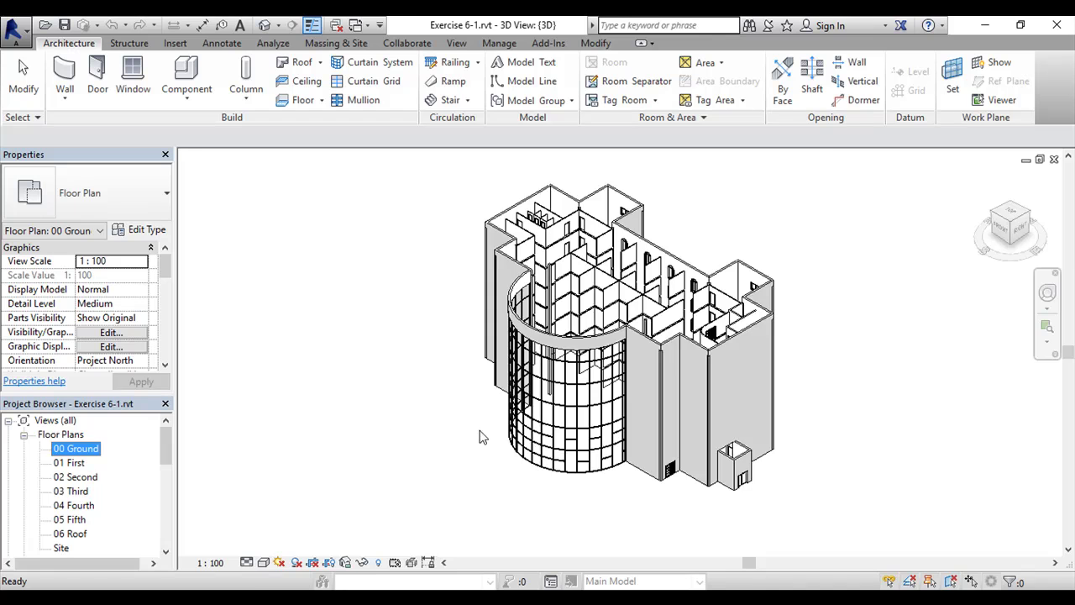
{"action": "scroll", "coordinate": [724, 424], "scroll_direction": "up", "scroll_amount": 6}
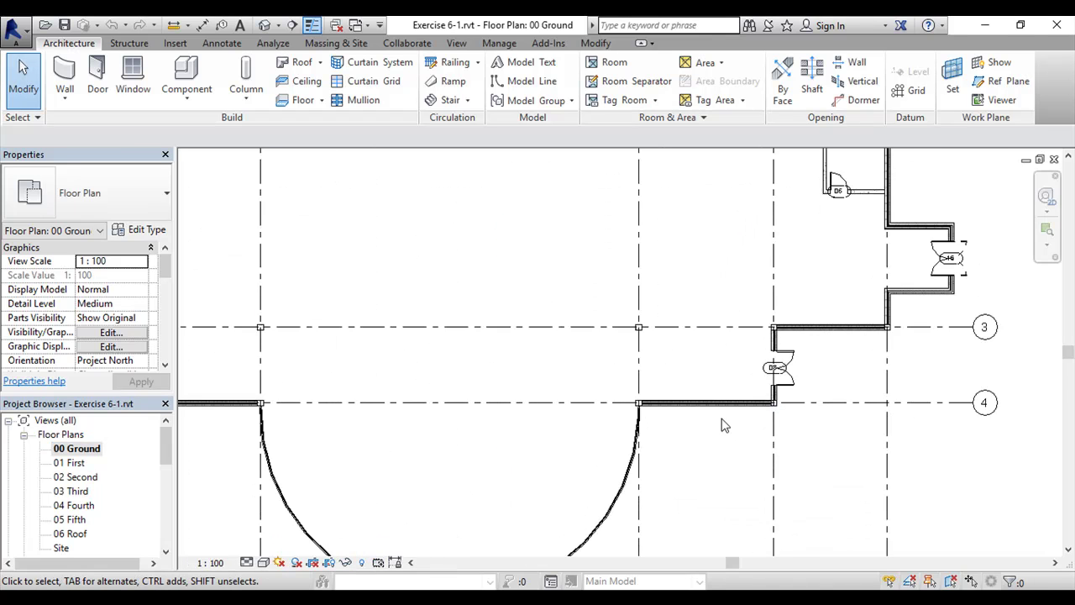
{"action": "middle_click_drag", "start_coordinate": [722, 437], "coordinate": [544, 279]}
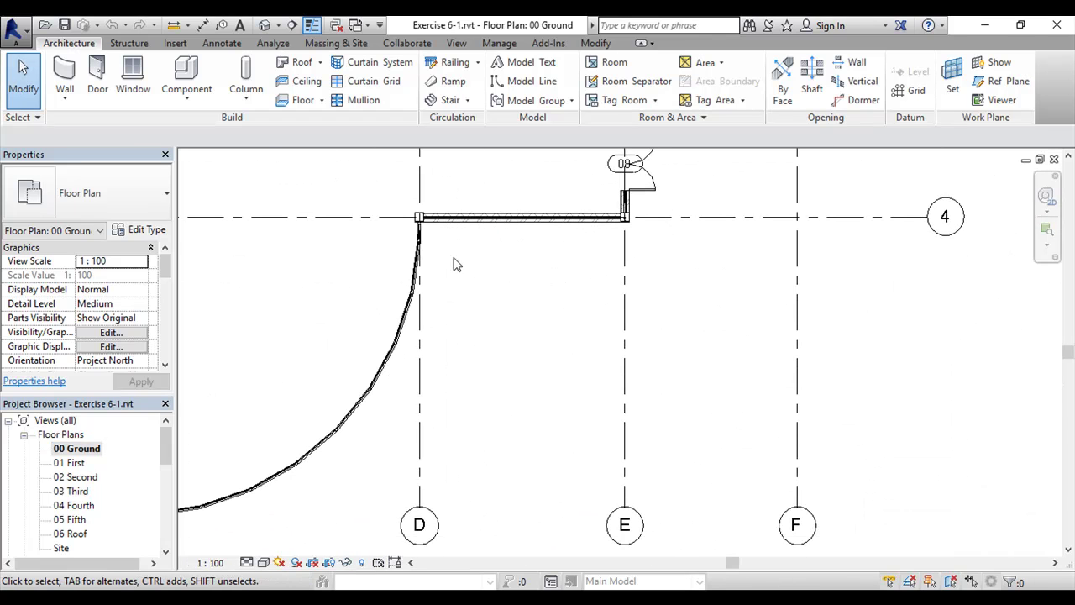
Start a new wall with WA, using the Curtain Wall: Storefront type.
{"action": "left_click", "coordinate": [74, 98]}
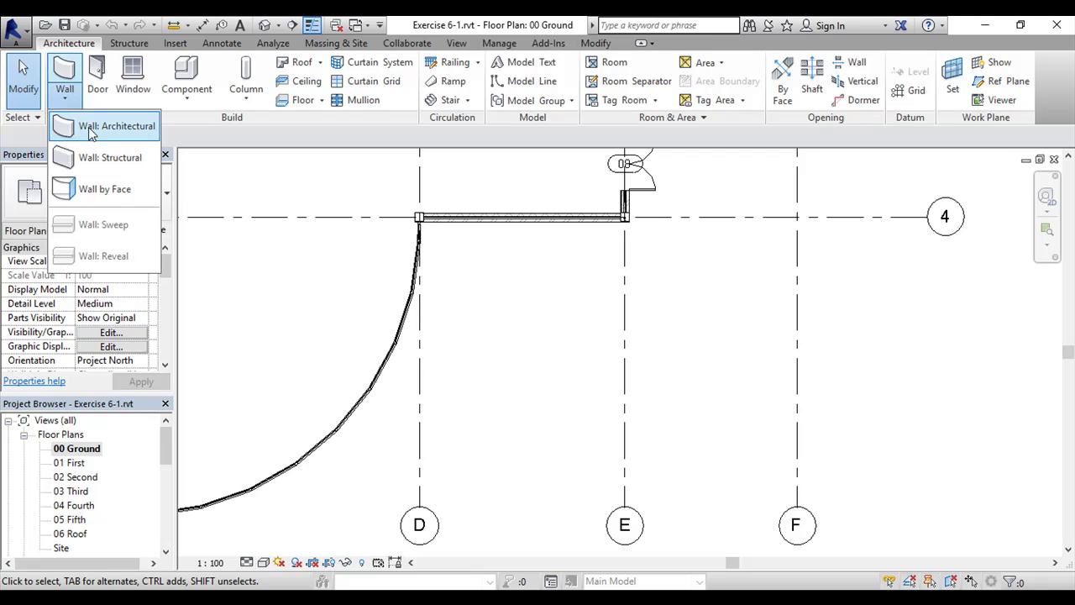
{"action": "key", "text": "Escape"}
{"action": "key", "text": "w"}
{"action": "key", "text": "a"}
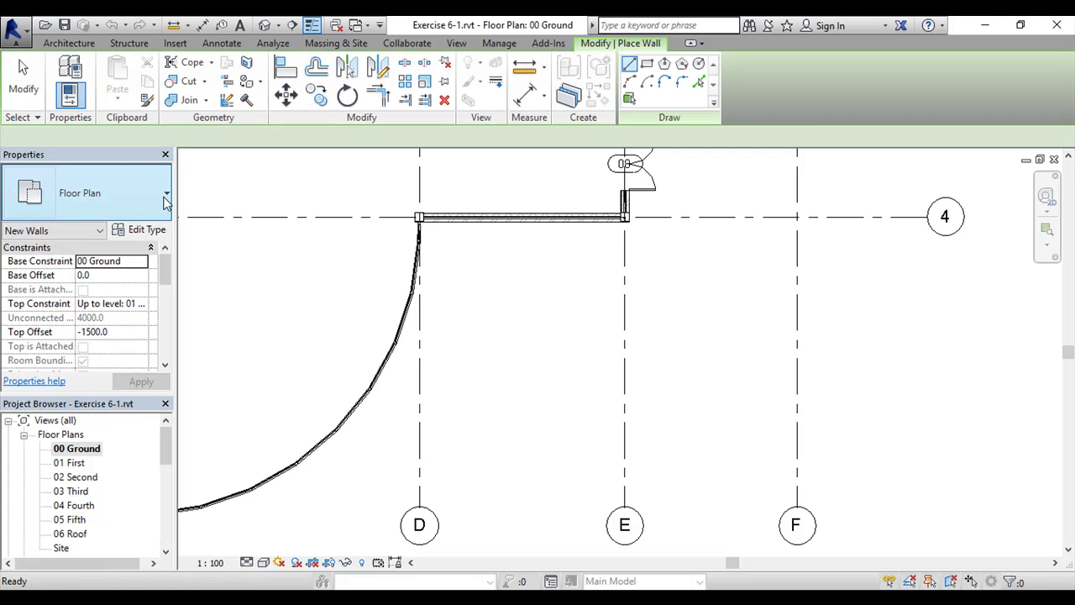
{"action": "left_click", "coordinate": [158, 202]}
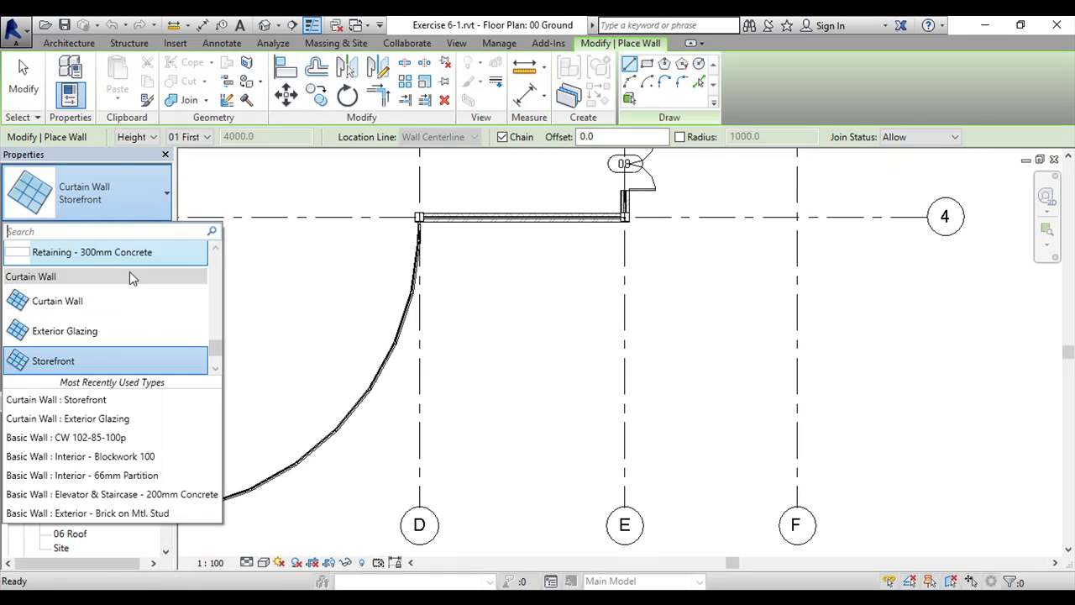
{"action": "left_click", "coordinate": [94, 363]}
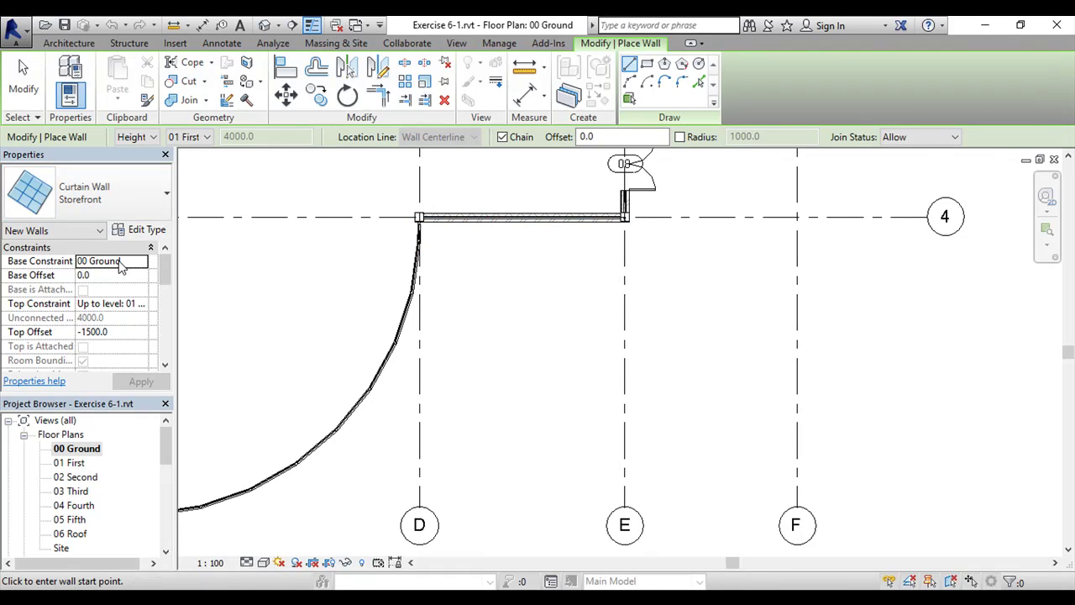
Set the curtain wall's Top Constraint to Up to level: 06 Roof.
{"action": "left_click", "coordinate": [134, 306]}
{"action": "left_click", "coordinate": [142, 304]}
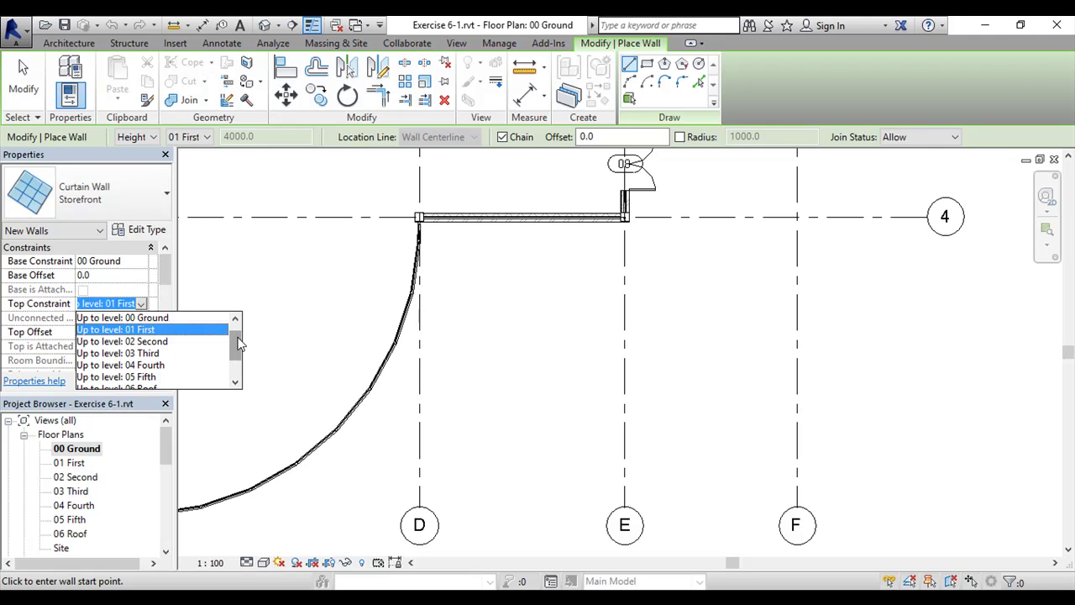
{"action": "scroll", "coordinate": [151, 348], "scroll_direction": "down", "scroll_amount": 3}
{"action": "left_click", "coordinate": [153, 356]}
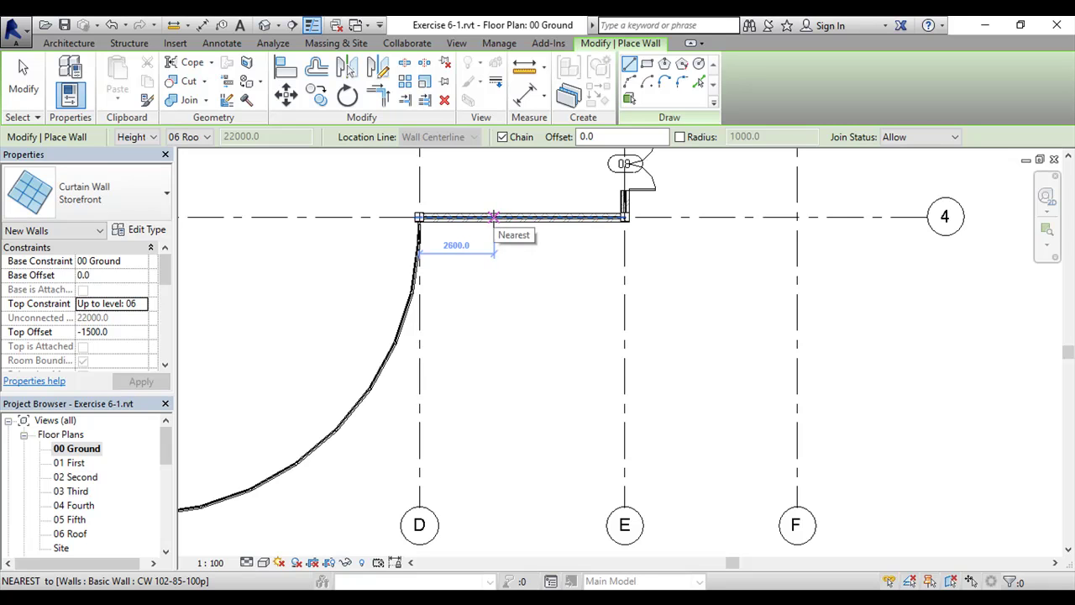
Draw a 2000 mm Storefront segment on the existing grid 4 wall between D and E.
{"action": "left_click", "coordinate": [491, 216]}
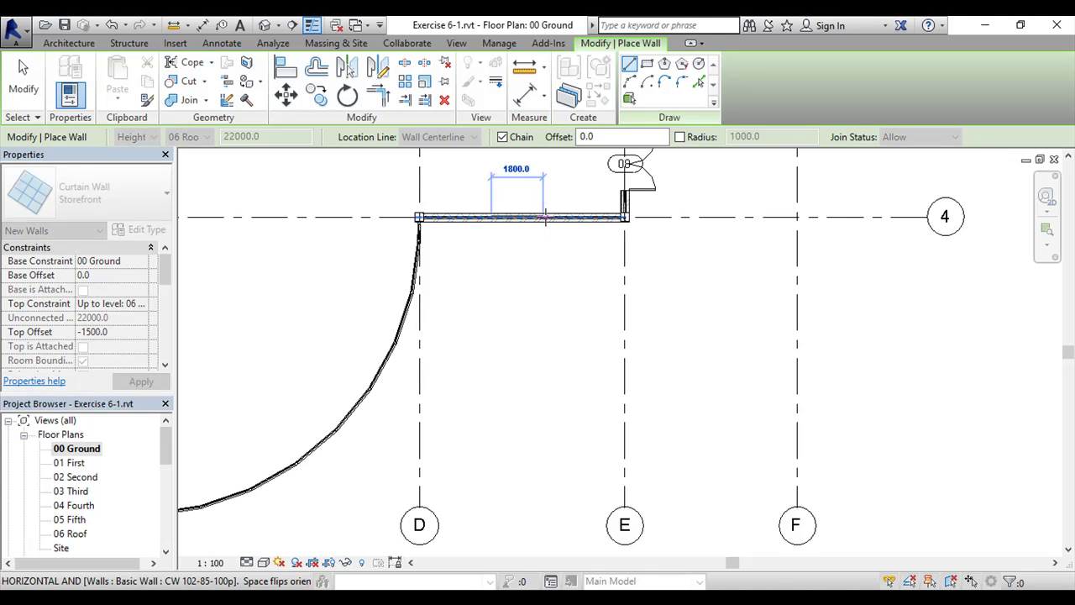
{"action": "left_click", "coordinate": [549, 216]}
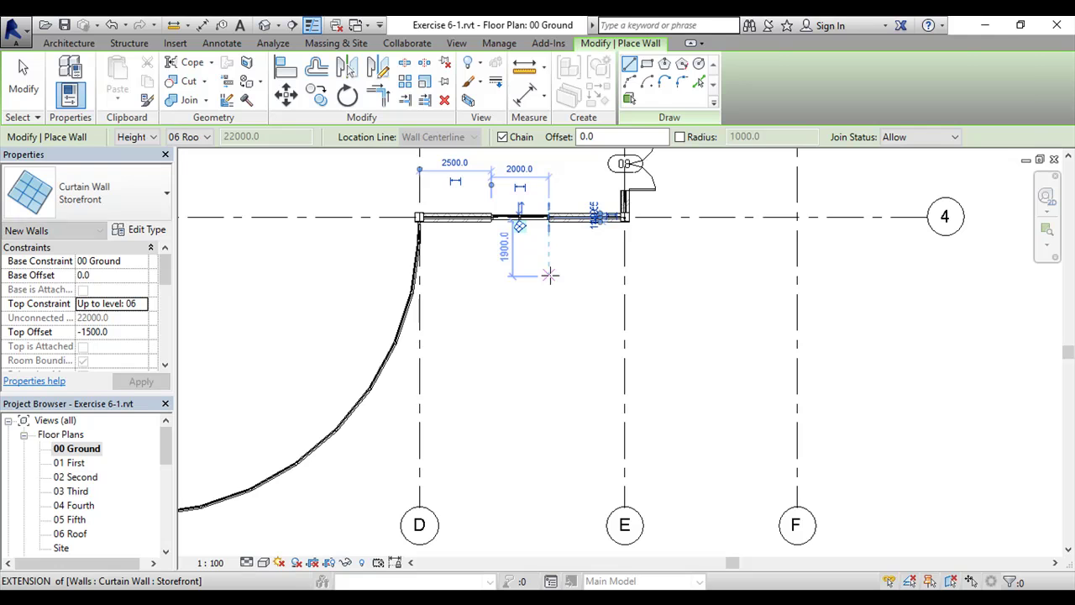
{"action": "key", "text": "Escape"}
{"action": "key", "text": "Escape"}
{"action": "middle_click_drag", "start_coordinate": [557, 237], "coordinate": [612, 366]}
Add an aligned dimension from grid line D to the storefront's near end.
{"action": "scroll", "coordinate": [633, 288], "scroll_direction": "up", "scroll_amount": 3}
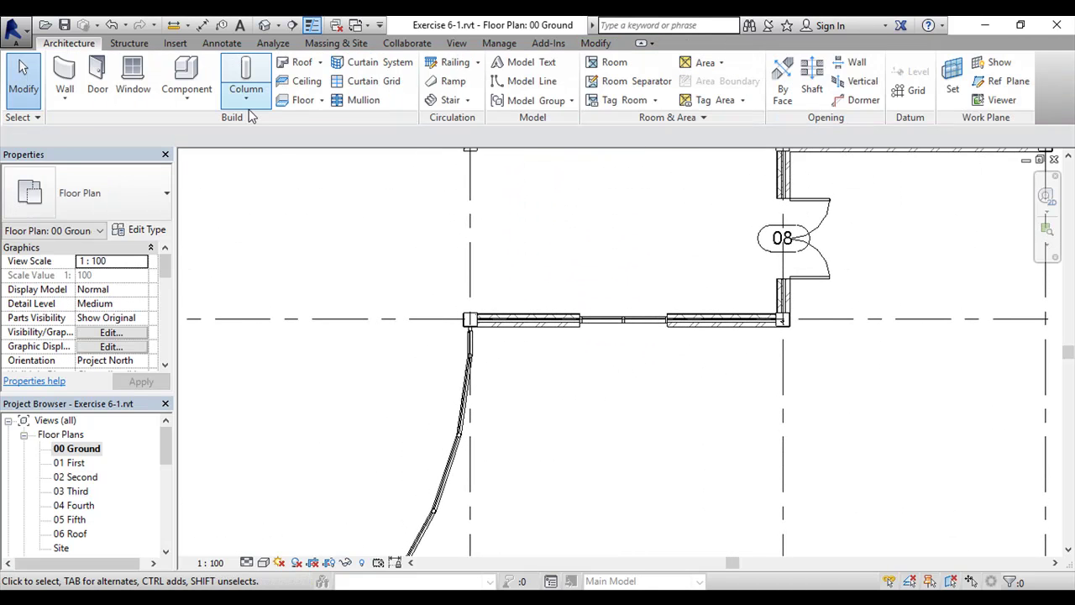
{"action": "left_click", "coordinate": [205, 25]}
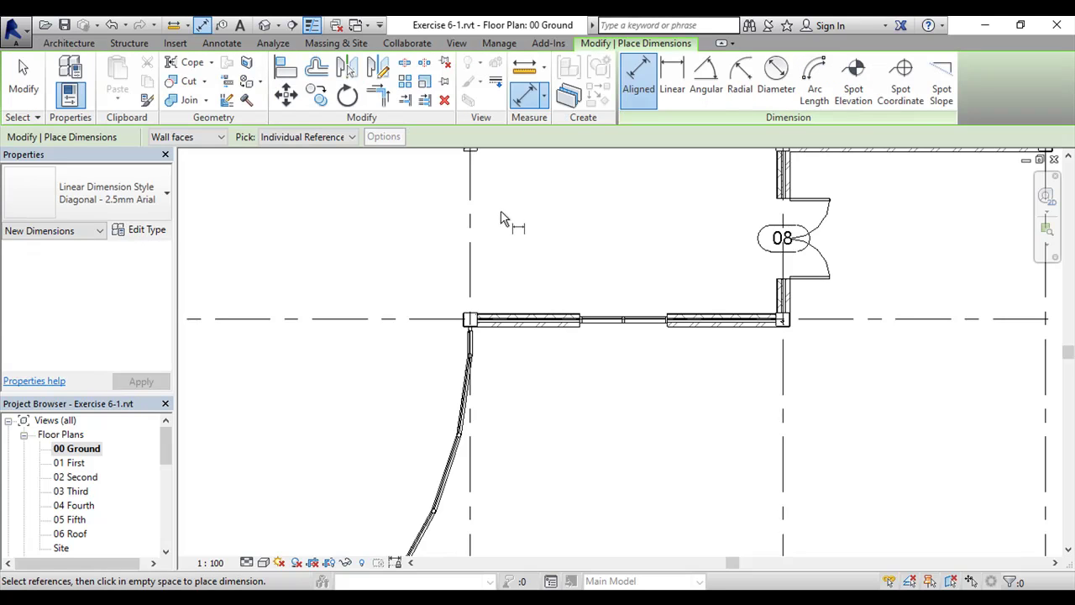
{"action": "left_click", "coordinate": [472, 252]}
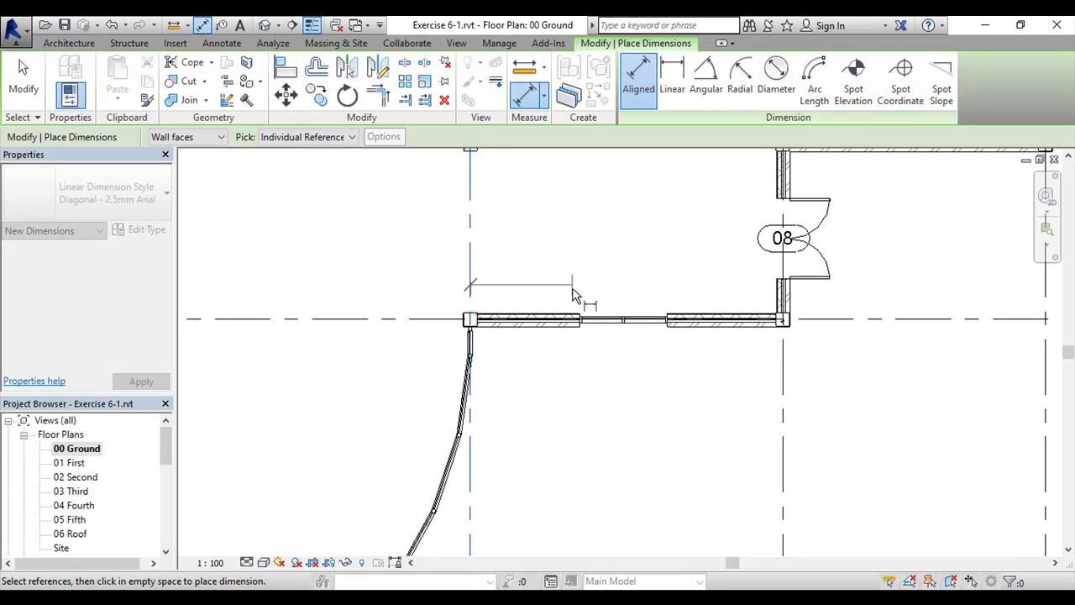
{"action": "left_click", "coordinate": [571, 281]}
{"action": "left_click", "coordinate": [559, 243]}
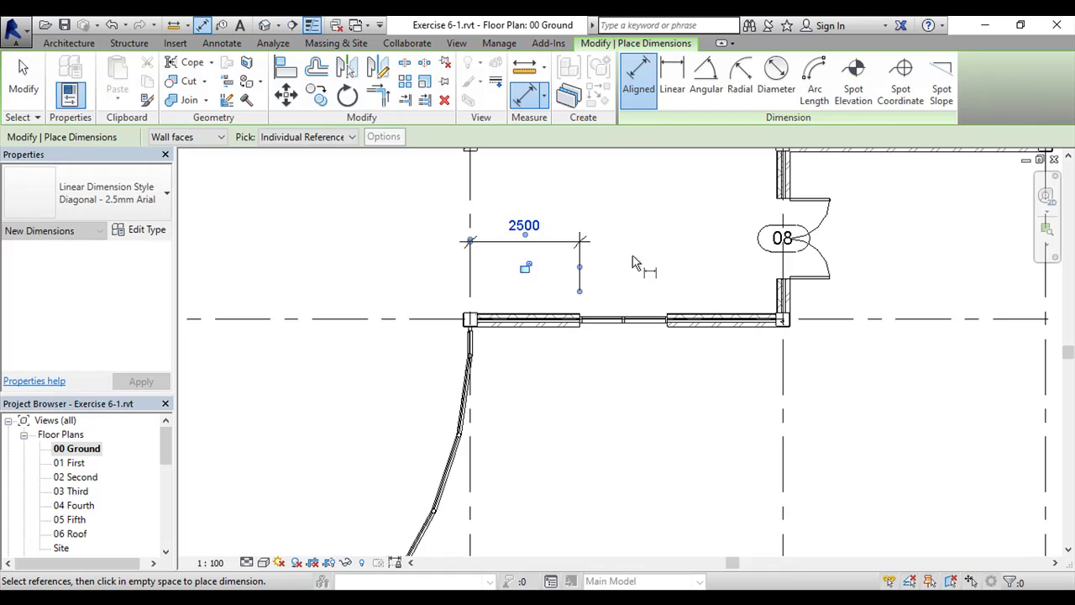
{"action": "key", "text": "Escape"}
{"action": "key", "text": "Escape"}
{"action": "left_click", "coordinate": [631, 259]}
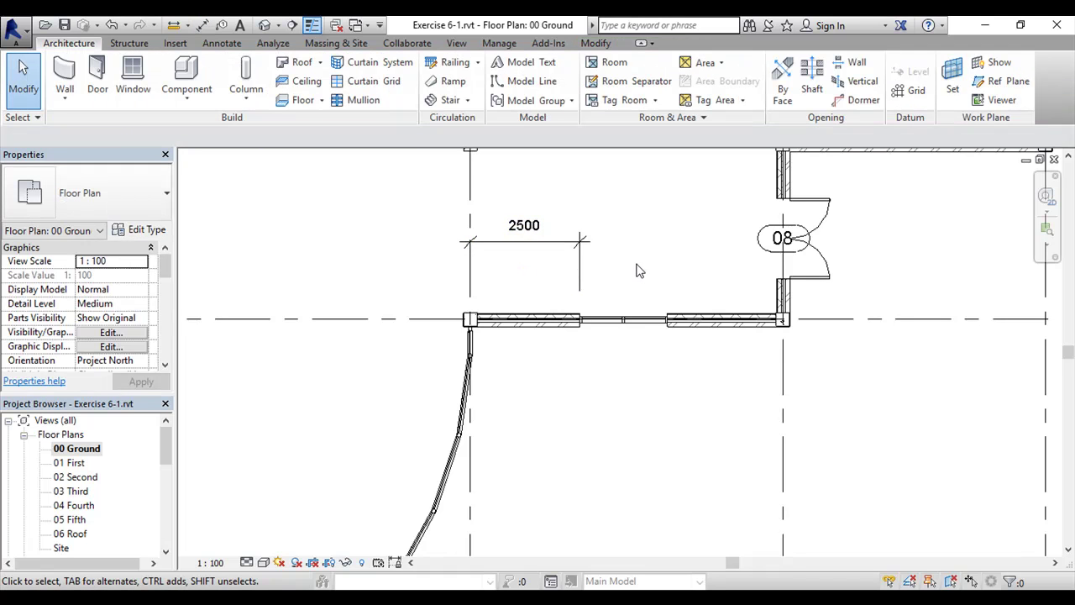
Change the storefront's distance from grid D to 2750, then delete that dimension.
{"action": "left_click", "coordinate": [643, 325]}
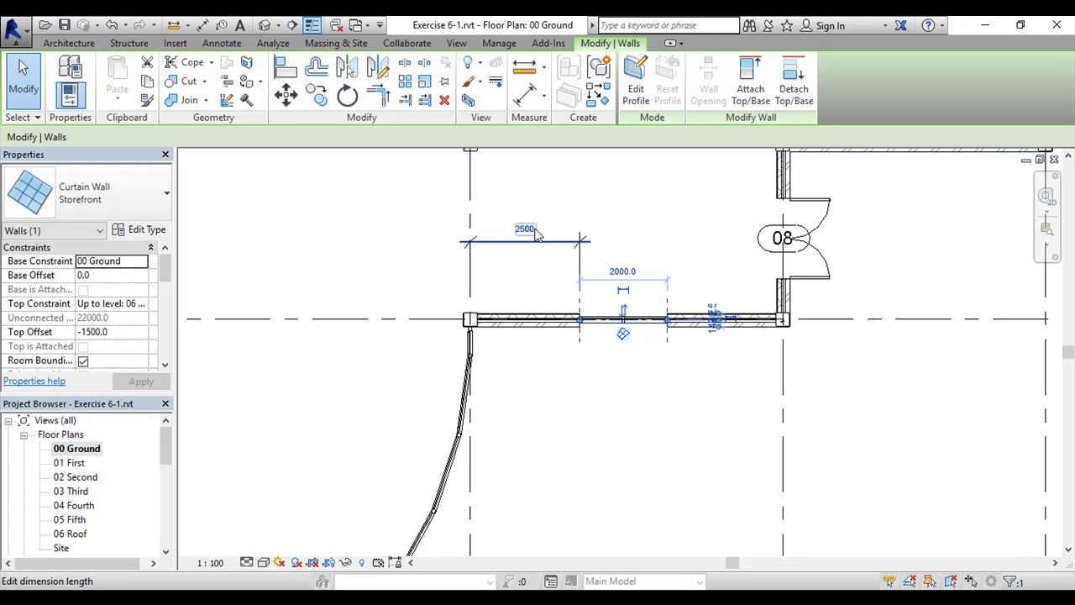
{"action": "left_click", "coordinate": [529, 231]}
{"action": "type", "text": "2750"}
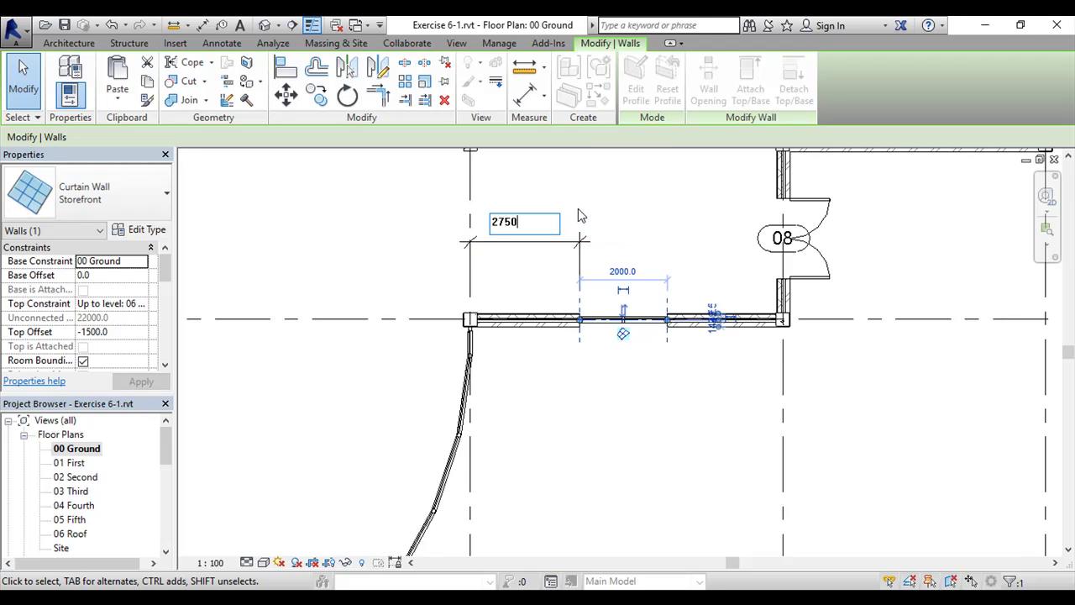
{"action": "key", "text": "Return"}
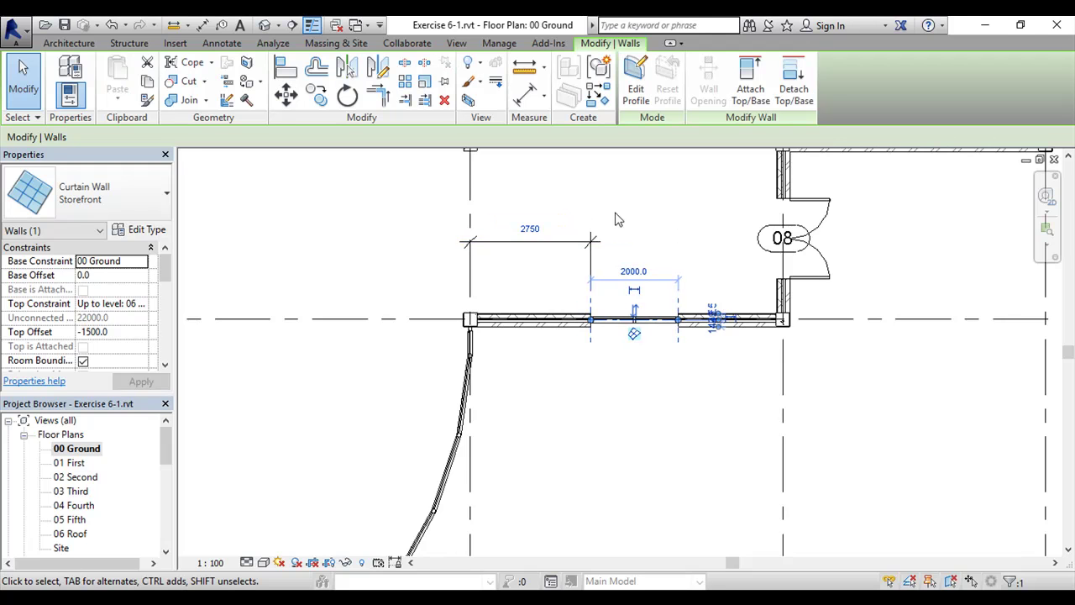
{"action": "left_click", "coordinate": [655, 195]}
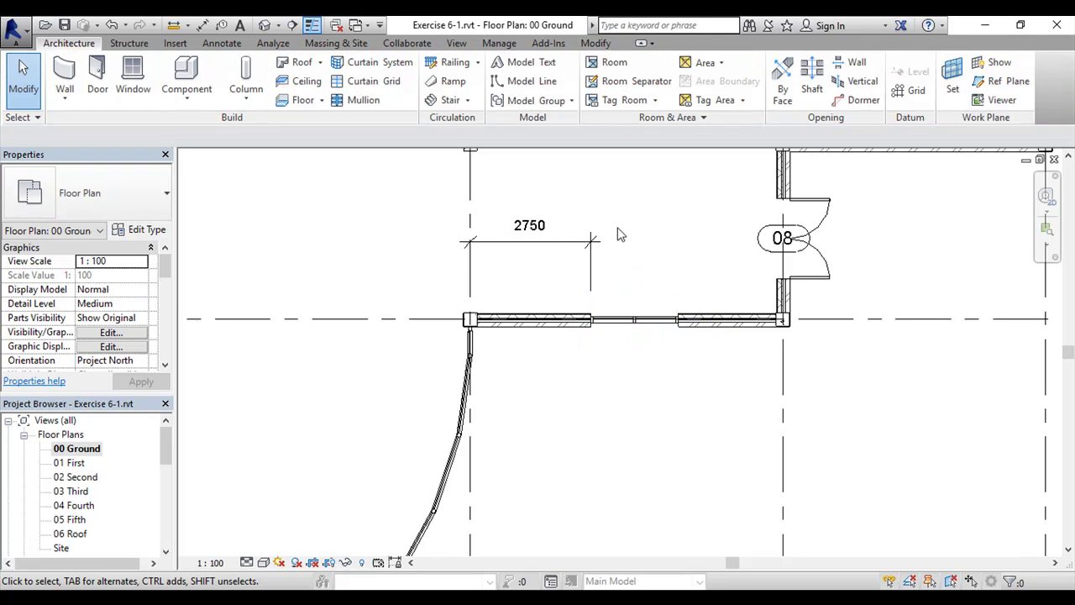
{"action": "left_click", "coordinate": [568, 260]}
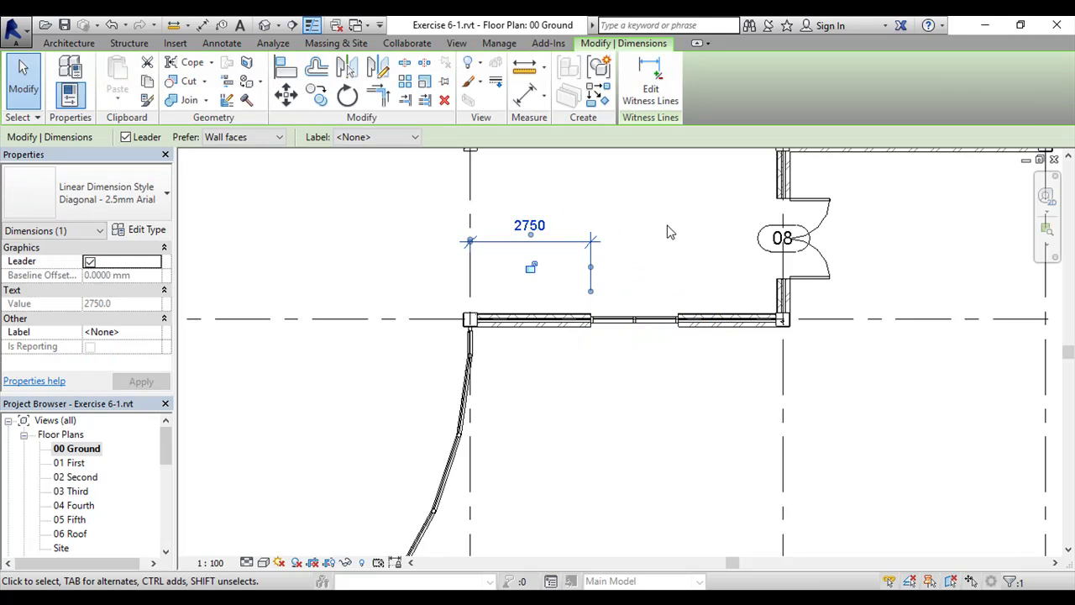
{"action": "key", "text": "Delete"}
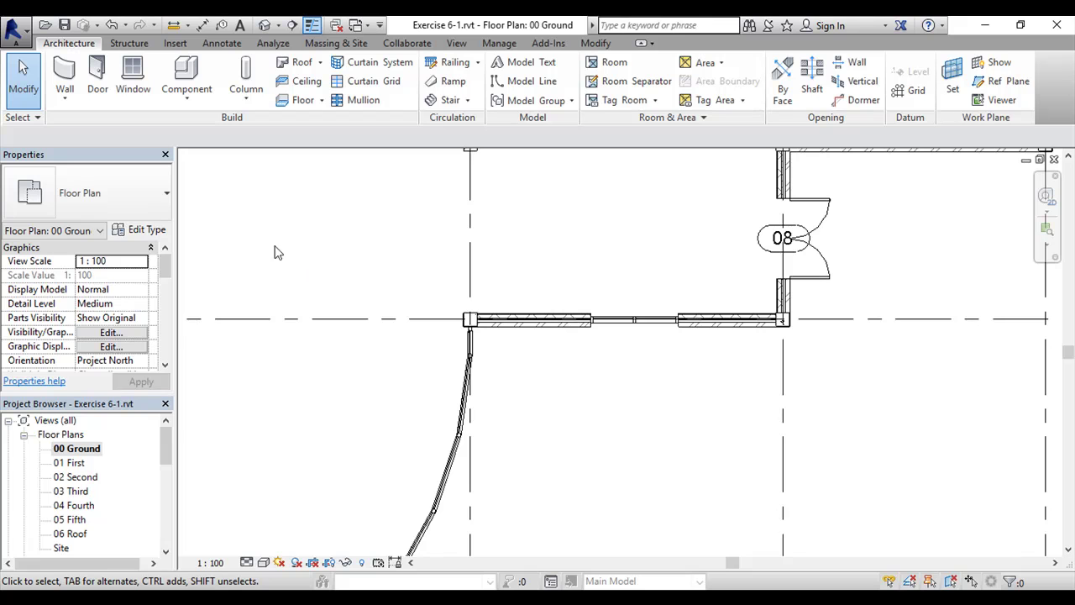
Open the South elevation, select the narrow 2000 mm Storefront and centre it in view.
{"action": "left_click_drag", "start_coordinate": [164, 440], "coordinate": [167, 506]}
{"action": "double_click", "coordinate": [65, 490]}
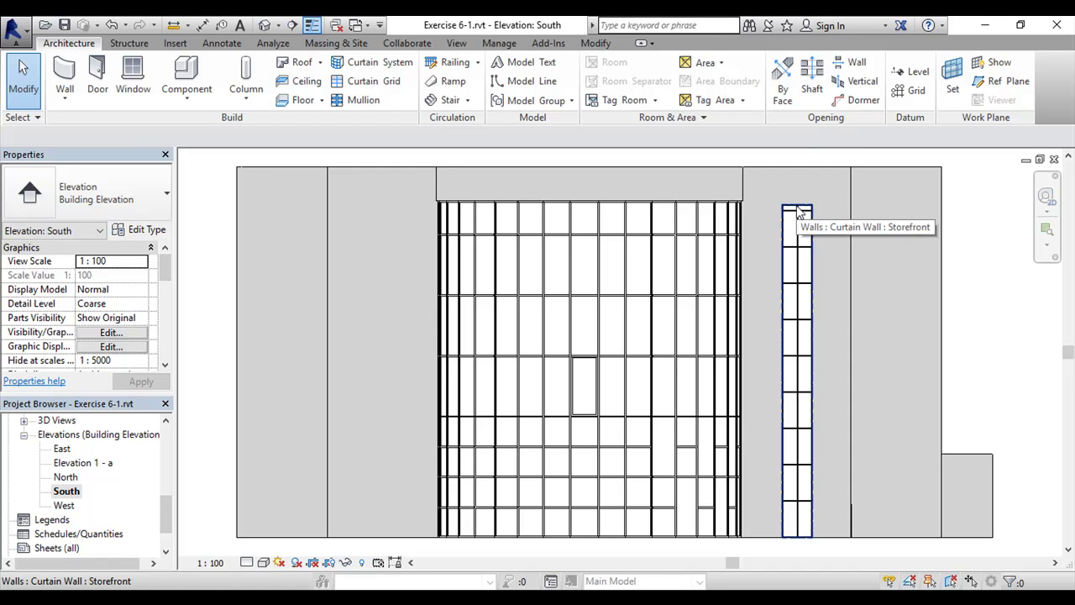
{"action": "left_click", "coordinate": [800, 214]}
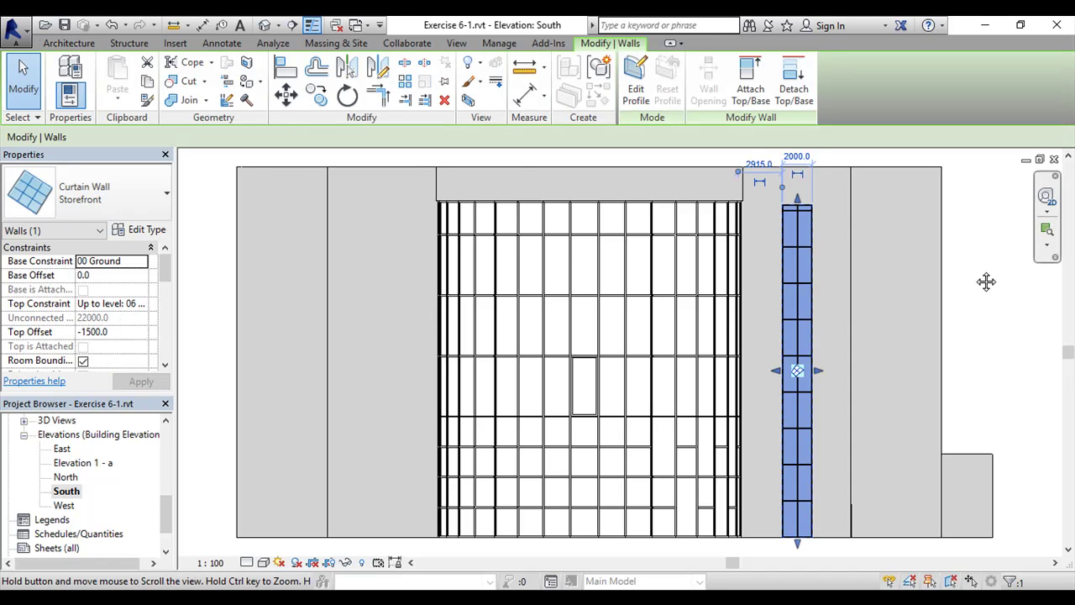
{"action": "middle_click_drag", "start_coordinate": [986, 281], "coordinate": [898, 285]}
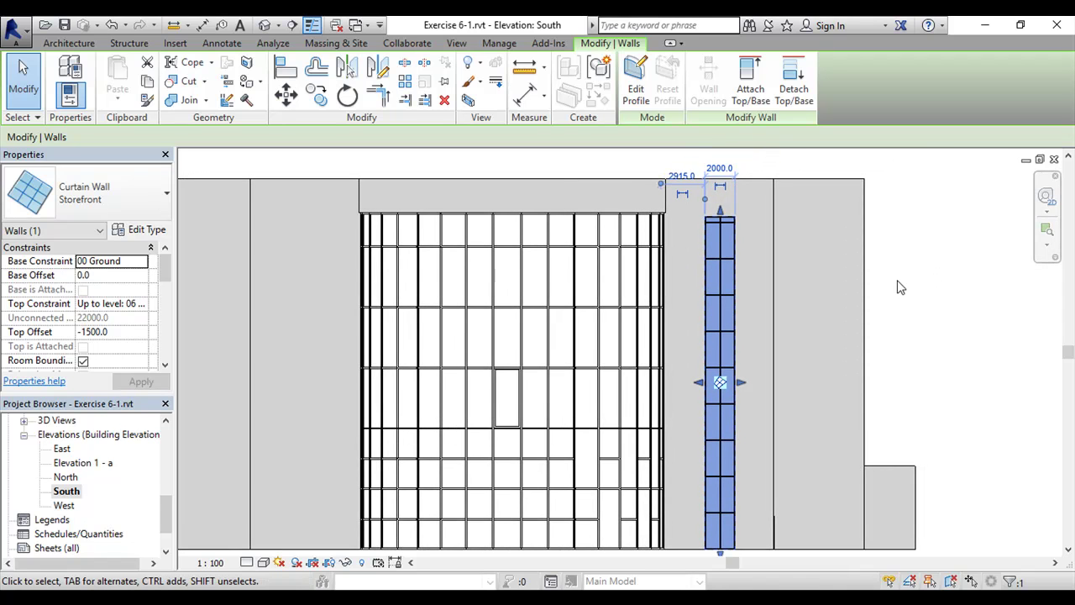
Enter Edit Profile on the Storefront and zoom to the top of its sketch.
{"action": "left_click", "coordinate": [639, 84]}
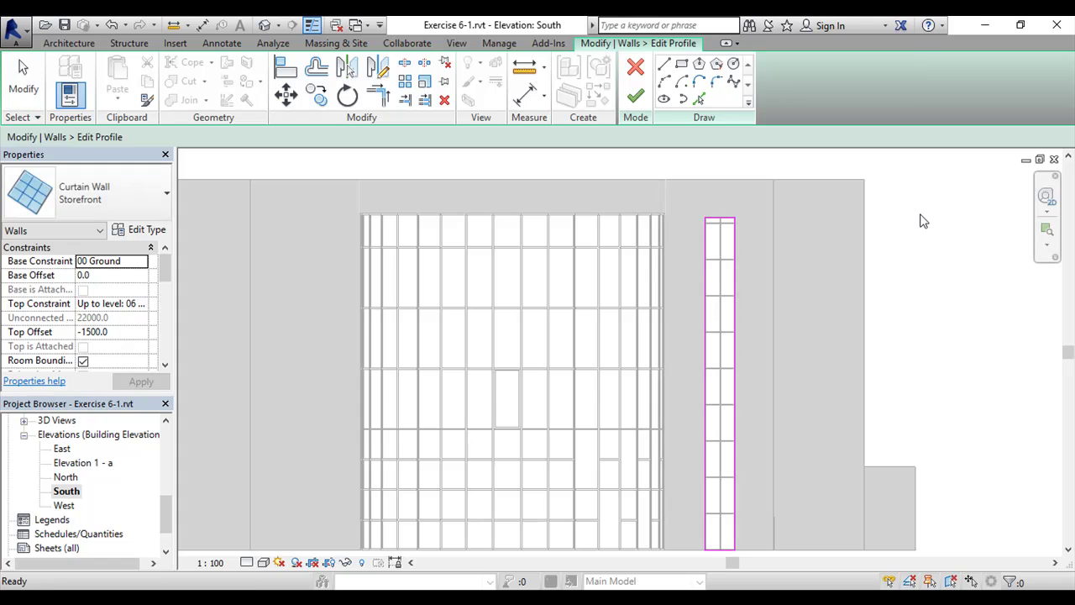
{"action": "key", "text": "Escape"}
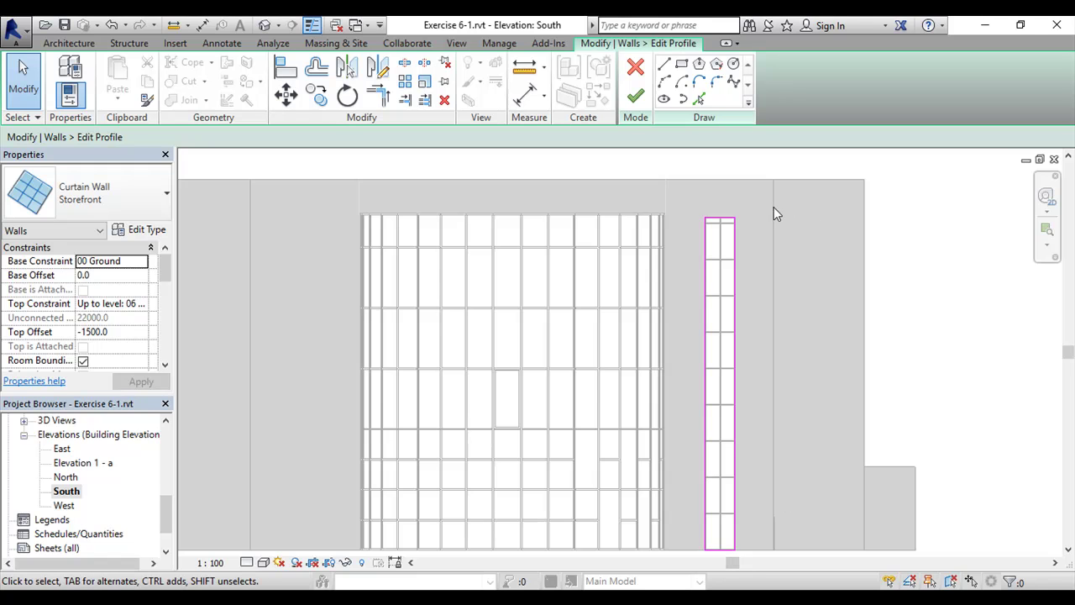
{"action": "scroll", "coordinate": [725, 206], "scroll_direction": "up", "scroll_amount": 5}
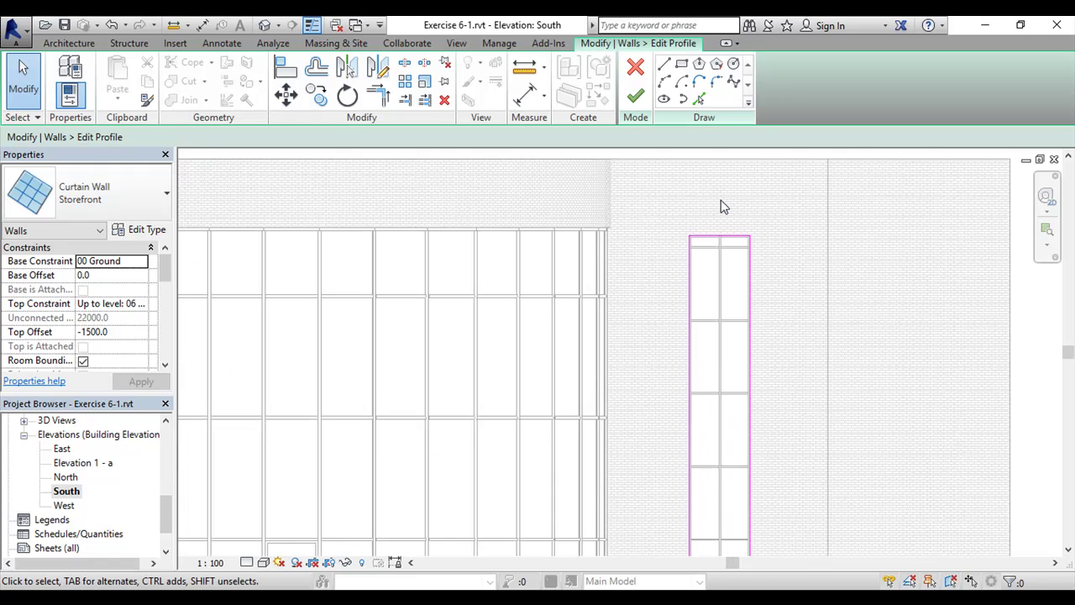
{"action": "middle_click_drag", "start_coordinate": [709, 278], "coordinate": [624, 370]}
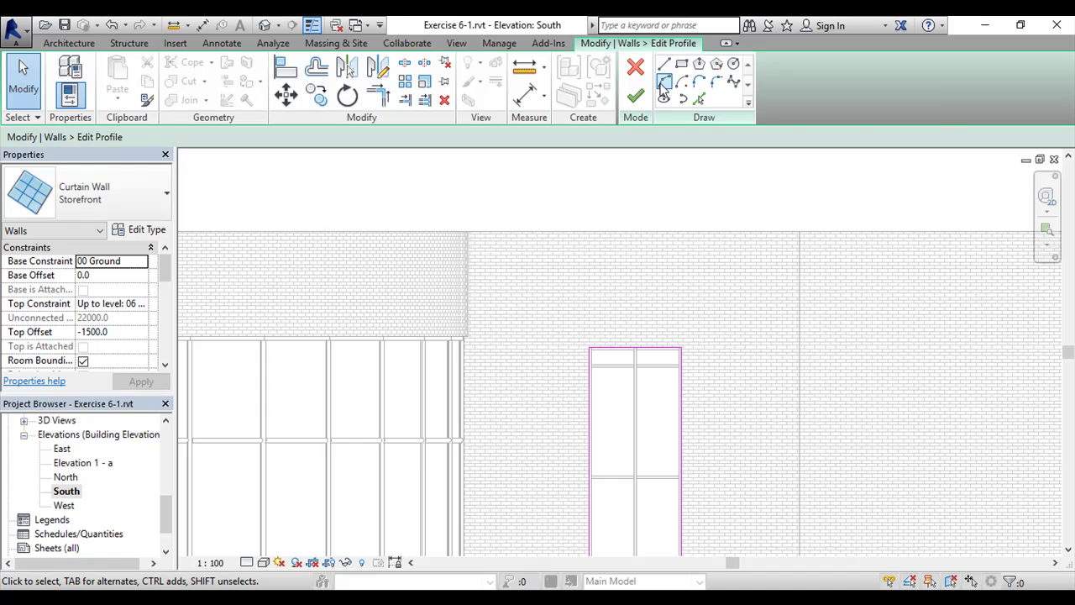
Draw a semicircular Start-End-Radius arc across the sketch's top edge.
{"action": "left_click", "coordinate": [664, 81]}
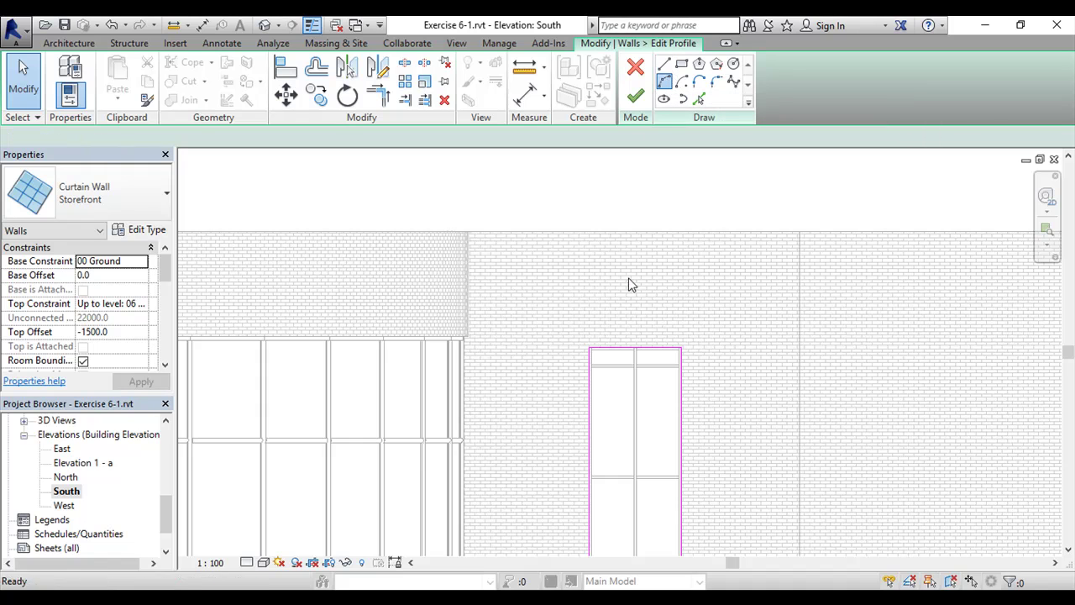
{"action": "left_click", "coordinate": [589, 347]}
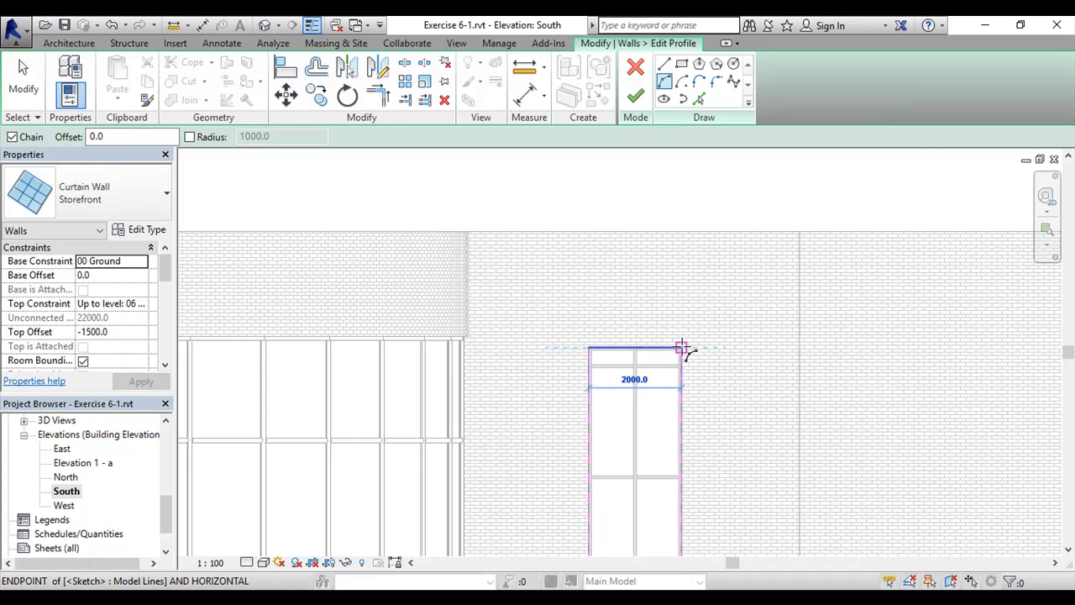
{"action": "left_click", "coordinate": [680, 348]}
{"action": "left_click", "coordinate": [641, 302]}
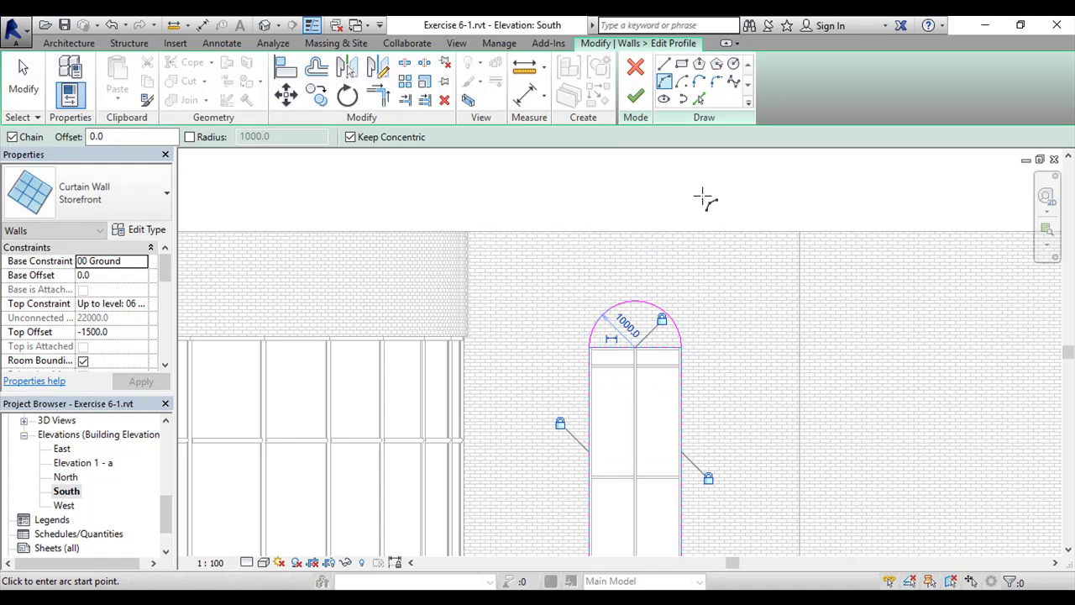
{"action": "key", "text": "Escape"}
{"action": "key", "text": "Escape"}
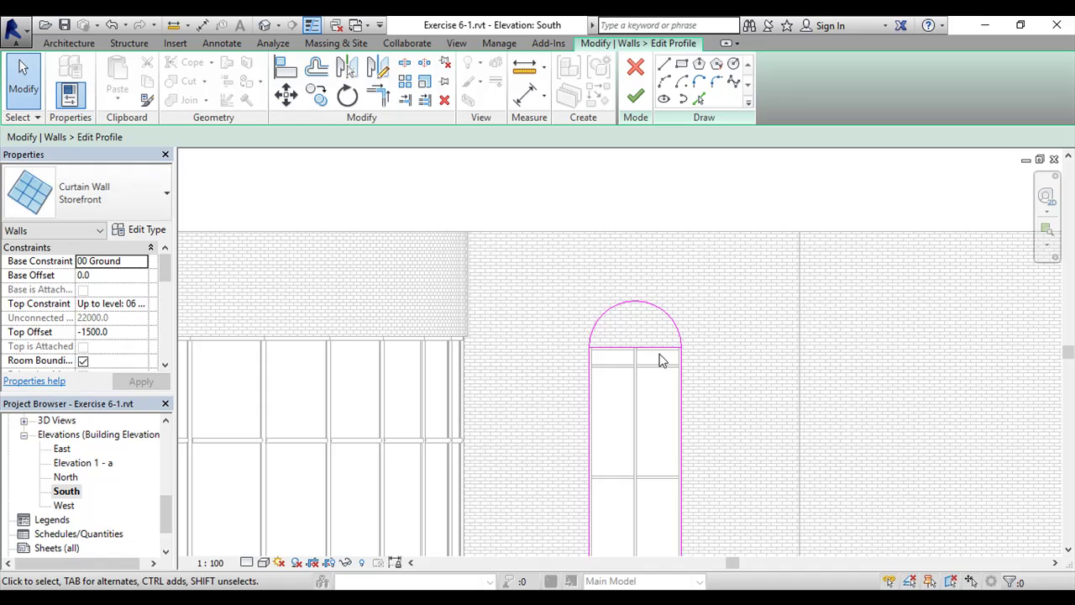
Check the arc's base line and finish the profile edit.
{"action": "middle_click_drag", "start_coordinate": [660, 365], "coordinate": [613, 285]}
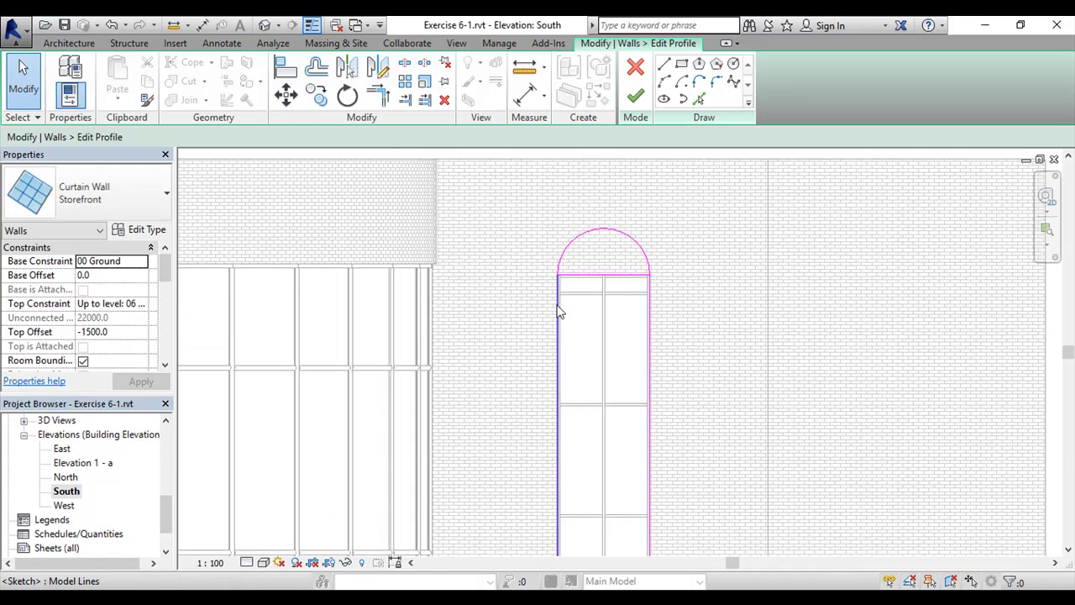
{"action": "left_click", "coordinate": [626, 279]}
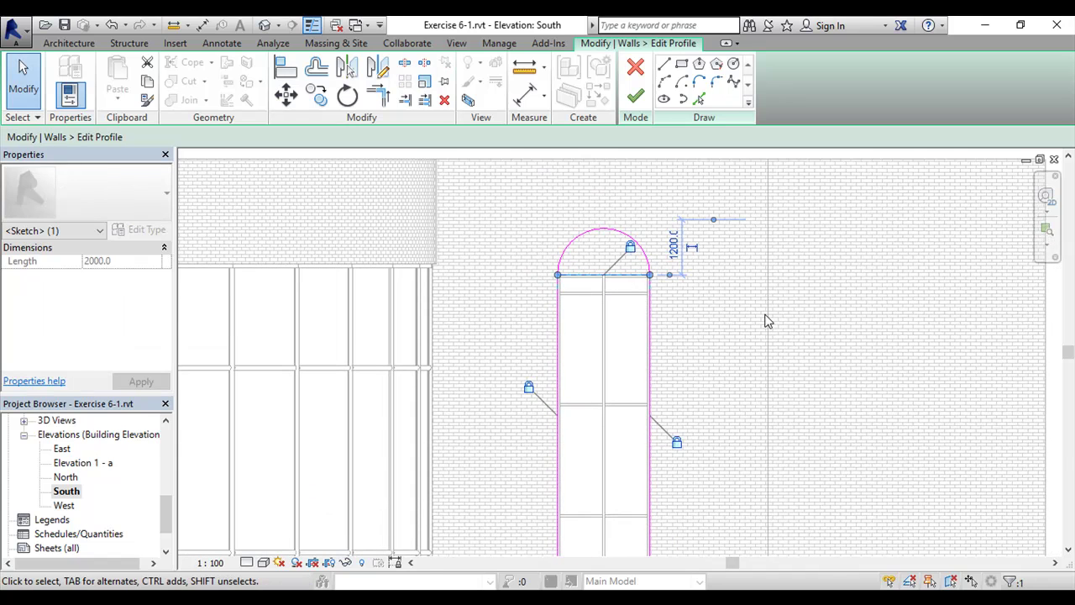
{"action": "key", "text": "Escape"}
{"action": "scroll", "coordinate": [713, 305], "scroll_direction": "down", "scroll_amount": 2}
{"action": "middle_click_drag", "start_coordinate": [732, 392], "coordinate": [692, 288]}
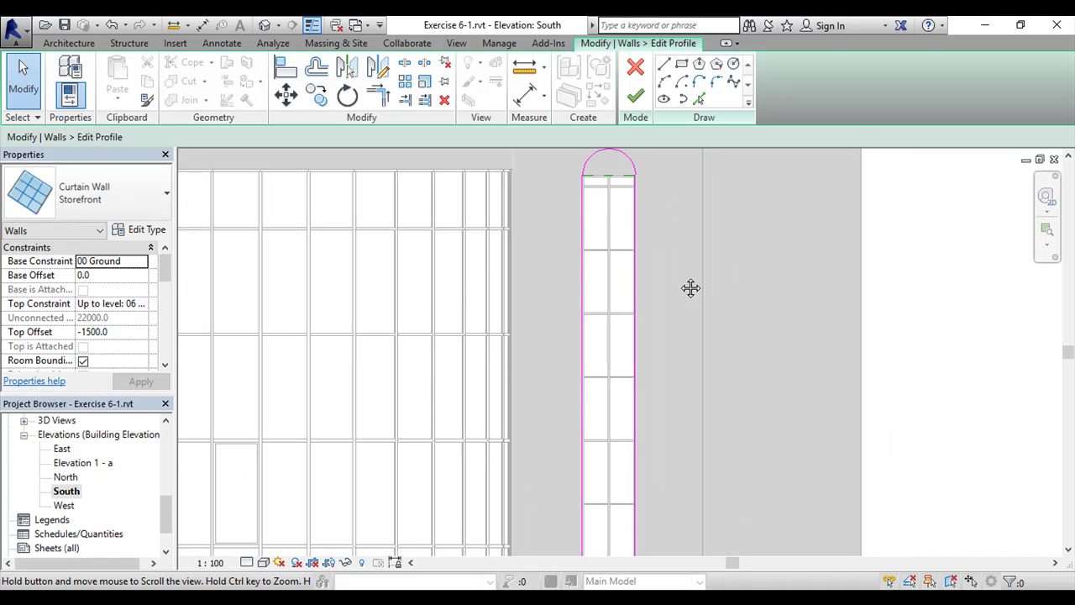
{"action": "left_click", "coordinate": [634, 98]}
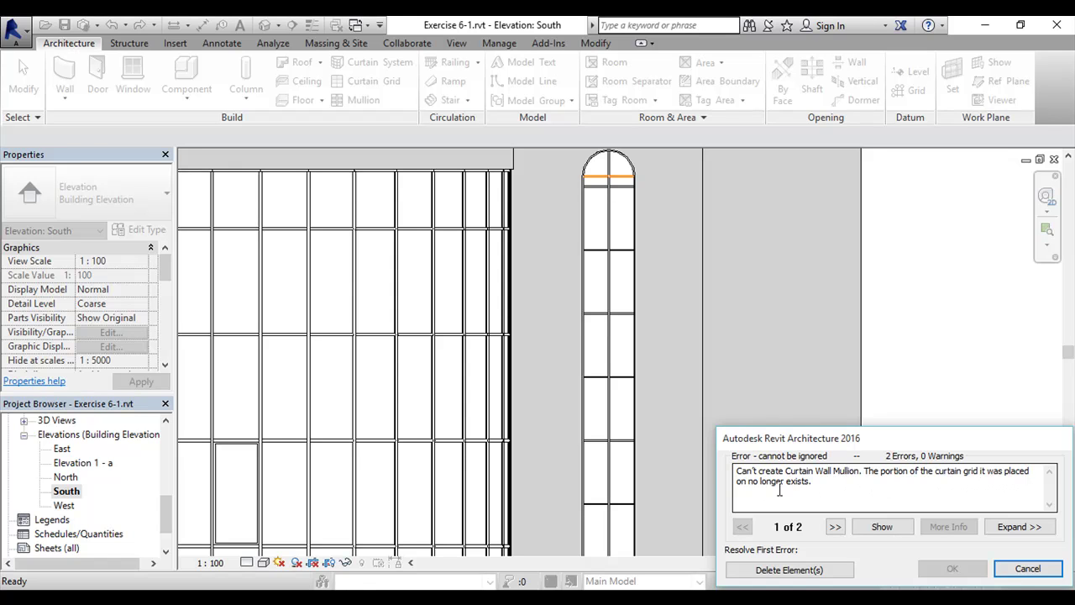
{"action": "left_click", "coordinate": [784, 569]}
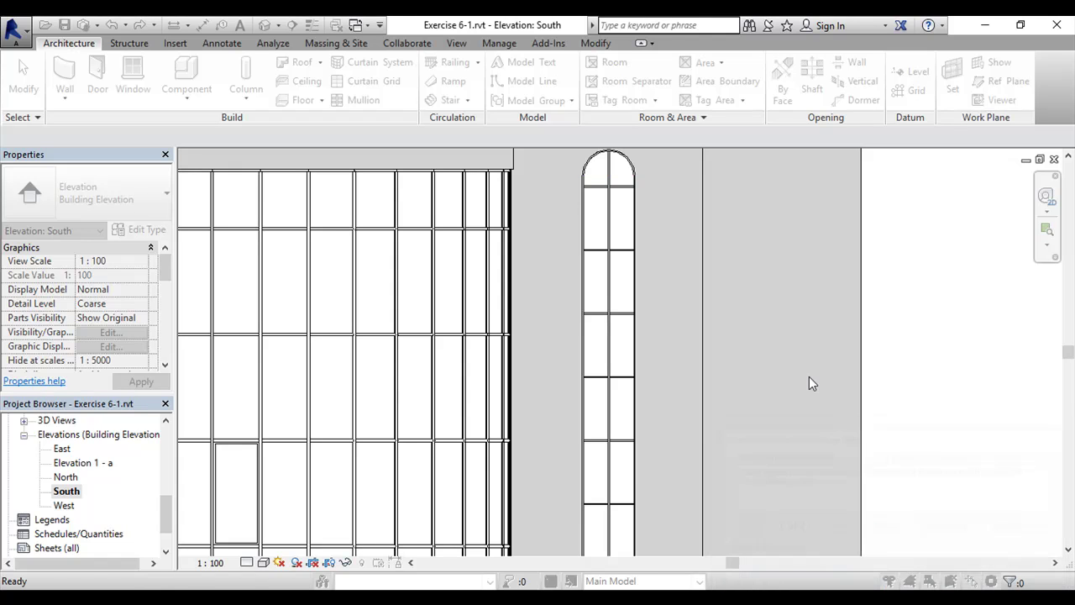
{"action": "left_click", "coordinate": [634, 252]}
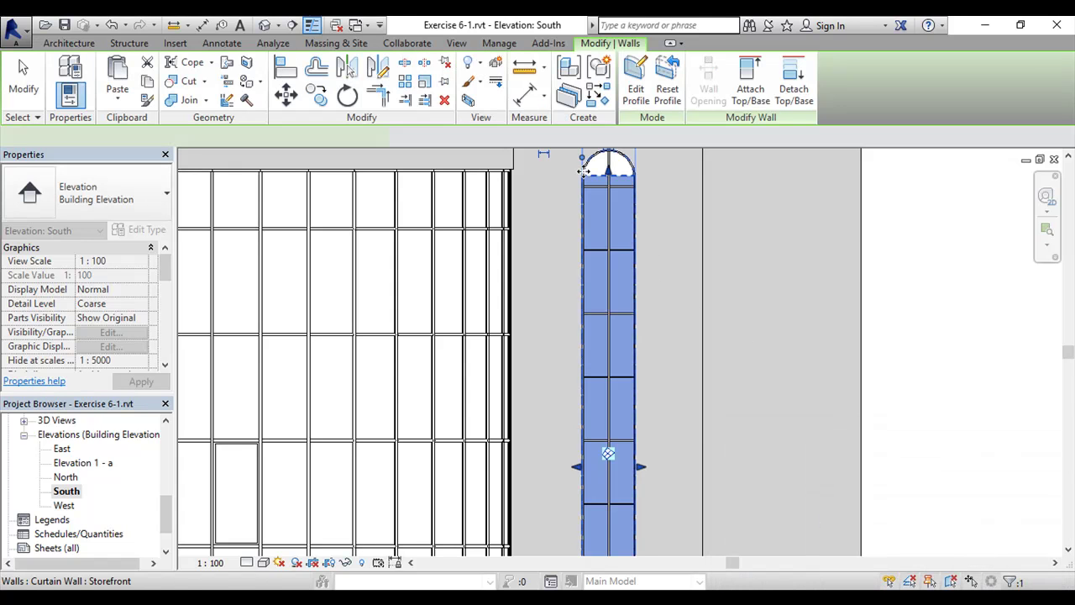
{"action": "left_click", "coordinate": [910, 347]}
{"action": "scroll", "coordinate": [727, 334], "scroll_direction": "down", "scroll_amount": 2}
{"action": "mouse_move", "coordinate": [707, 344]}
{"action": "middle_mouse_down"}
{"action": "mouse_move", "coordinate": [679, 266]}
{"action": "mouse_move", "coordinate": [654, 300]}
{"action": "mouse_move", "coordinate": [710, 365]}
{"action": "middle_mouse_up"}
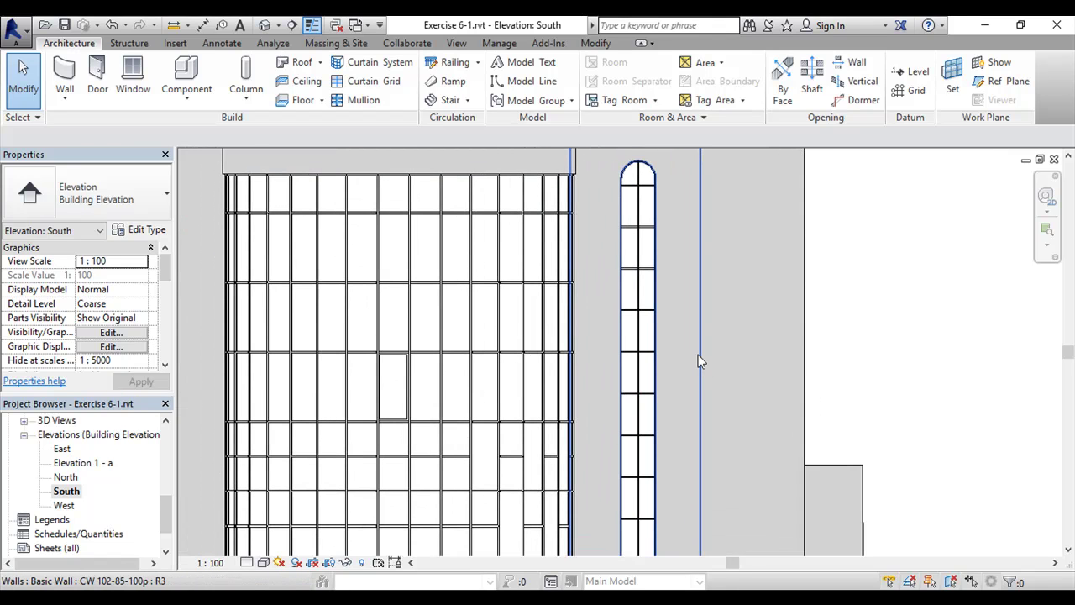
{"action": "middle_click_drag", "start_coordinate": [752, 396], "coordinate": [758, 306]}
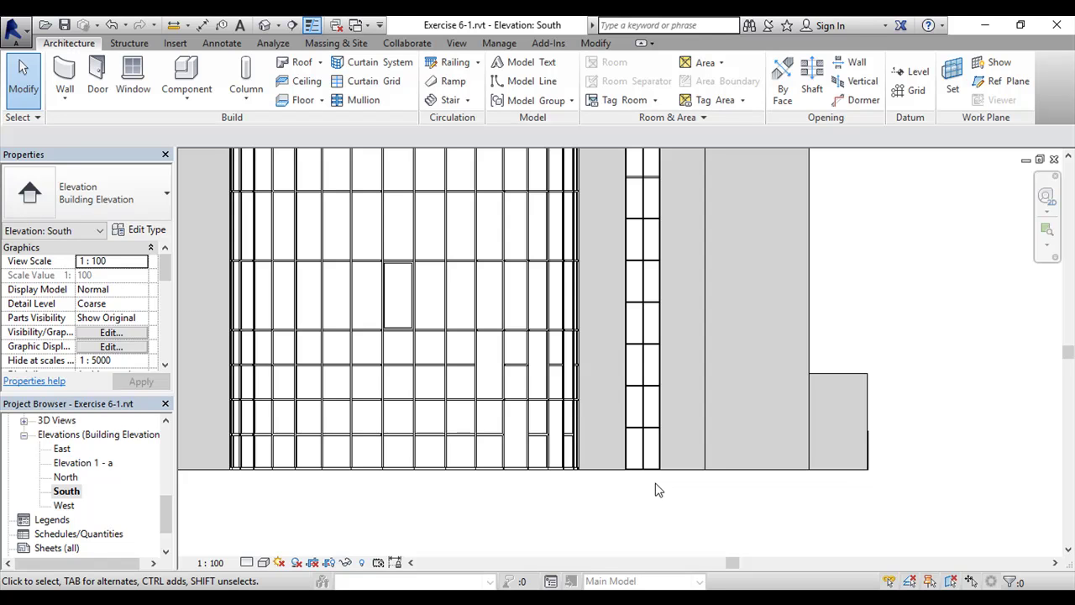
{"action": "middle_click_drag", "start_coordinate": [668, 461], "coordinate": [704, 429]}
{"action": "scroll", "coordinate": [704, 429], "scroll_direction": "down", "scroll_amount": 1}
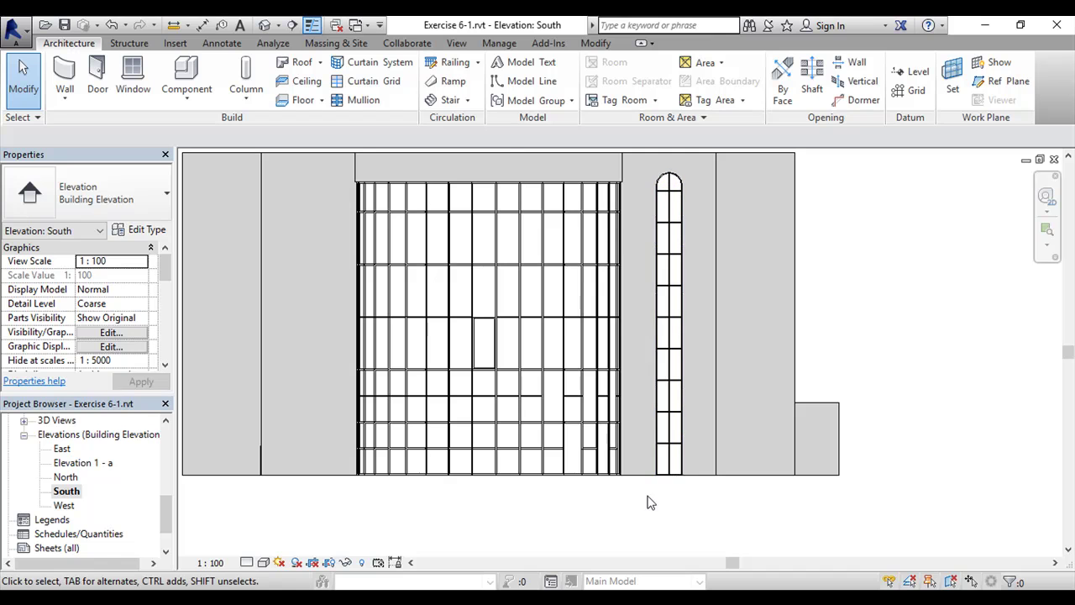
{"action": "left_click_drag", "start_coordinate": [646, 485], "coordinate": [696, 168]}
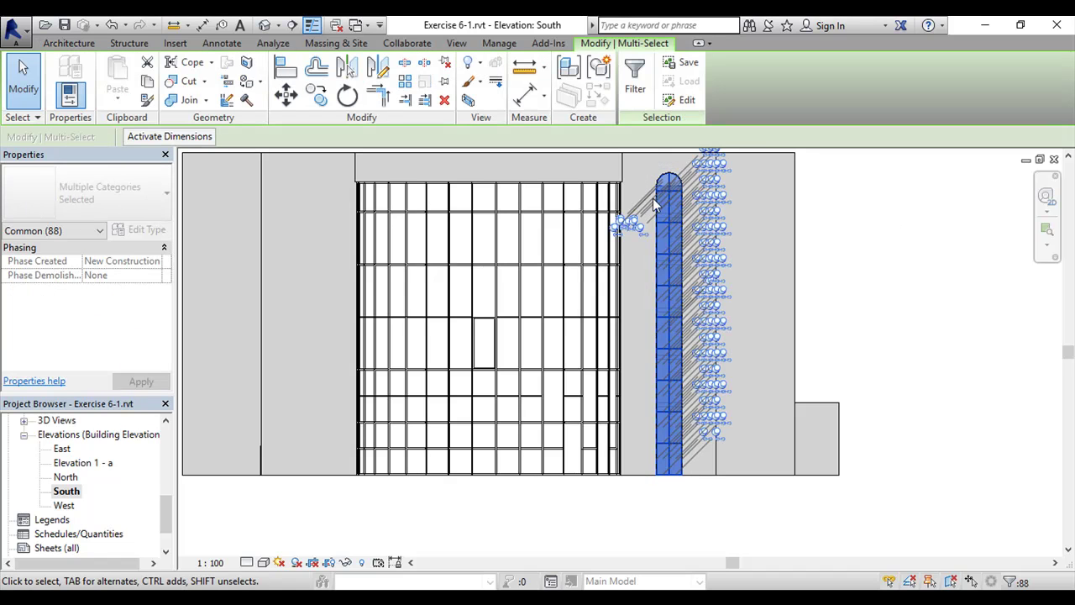
Unpin the narrow arched curtain wall and zoom to both curtain walls' lower grid rows.
{"action": "left_click", "coordinate": [449, 67]}
{"action": "left_click", "coordinate": [859, 284]}
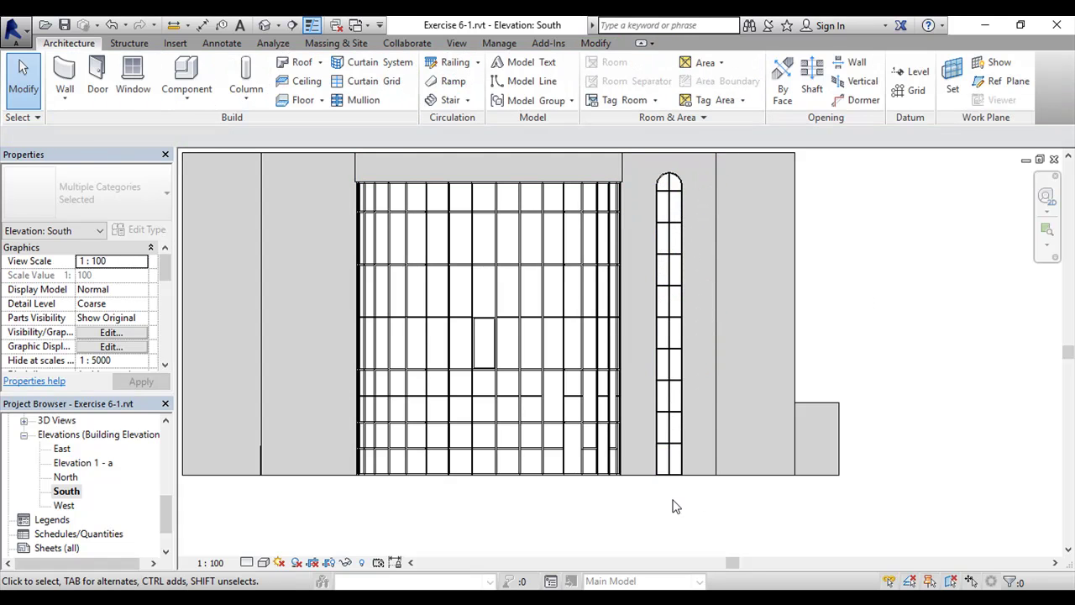
{"action": "scroll", "coordinate": [672, 504], "scroll_direction": "up", "scroll_amount": 4}
{"action": "middle_click_drag", "start_coordinate": [652, 466], "coordinate": [645, 519]}
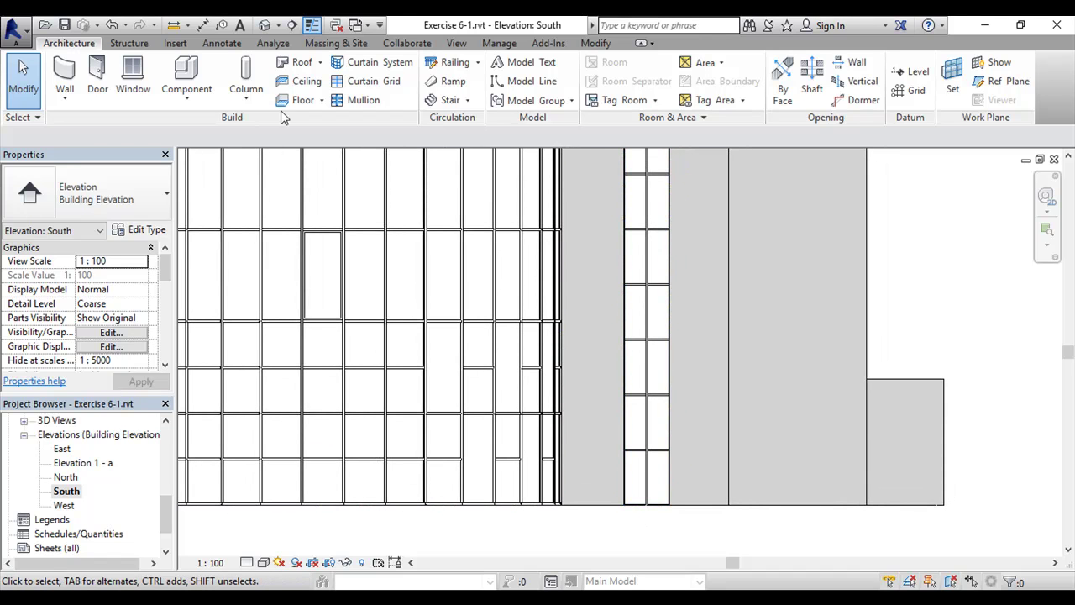
{"action": "left_click", "coordinate": [588, 44]}
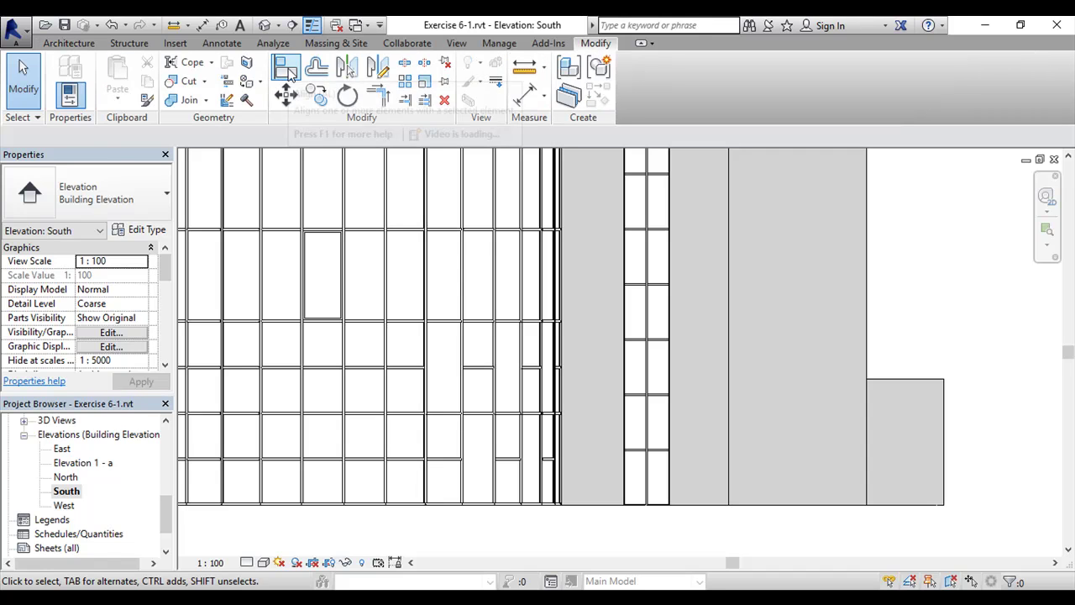
Align the column's lower grid lines to the storefront's, locking the lowest alignment.
{"action": "left_click", "coordinate": [286, 69]}
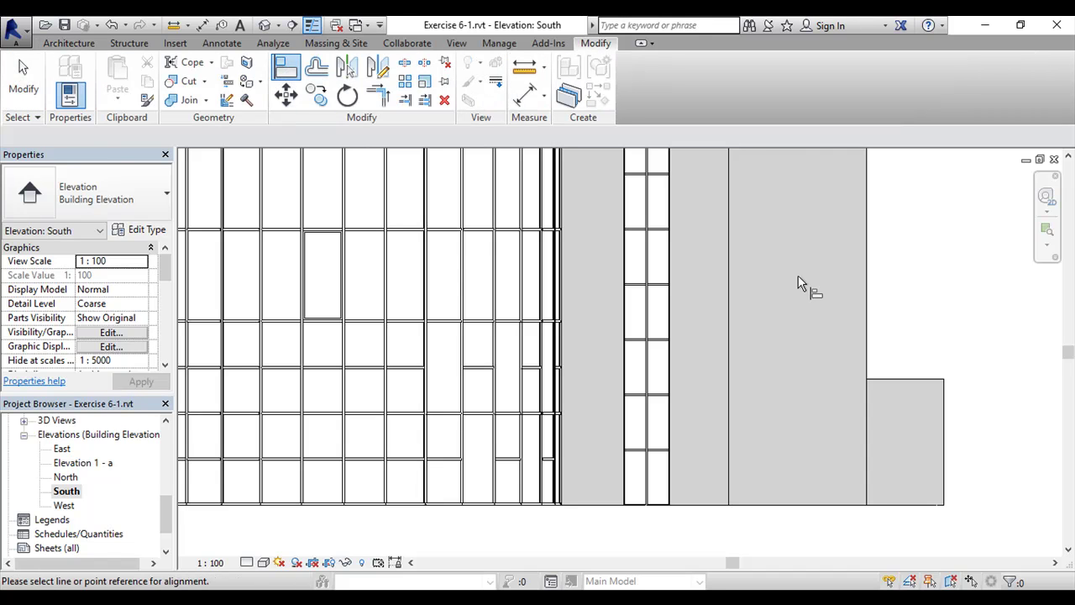
{"action": "left_click", "coordinate": [507, 462]}
{"action": "left_click", "coordinate": [656, 485]}
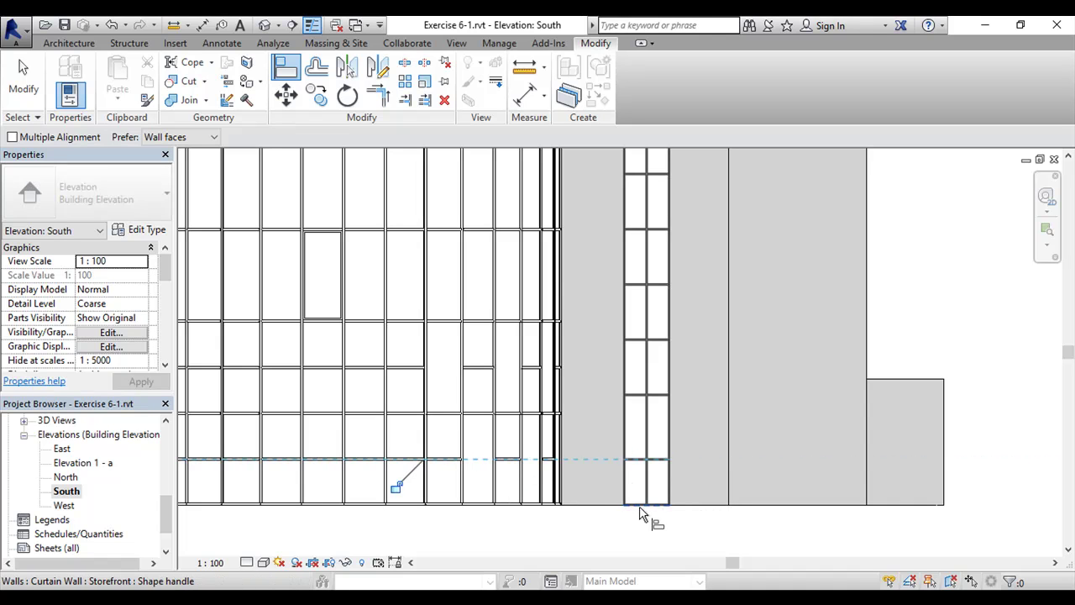
{"action": "left_click", "coordinate": [396, 487]}
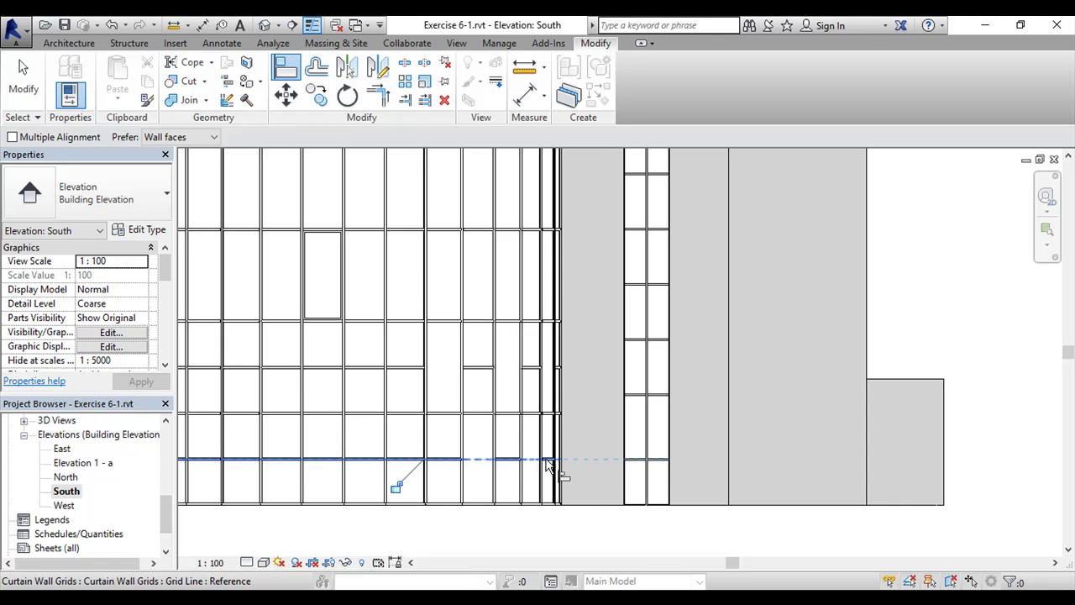
{"action": "left_click", "coordinate": [529, 414]}
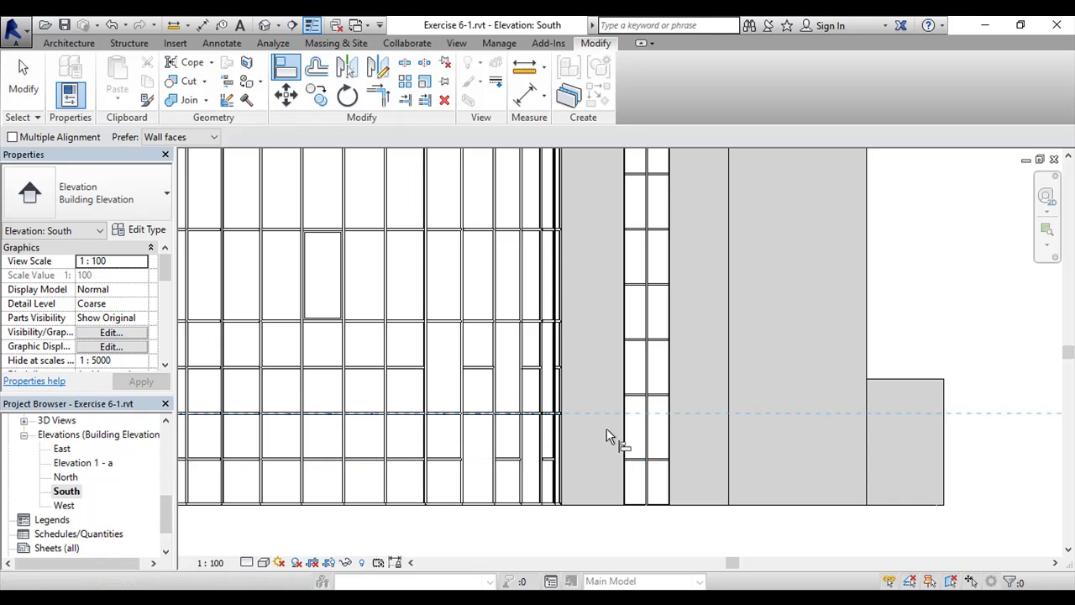
{"action": "left_click", "coordinate": [640, 401]}
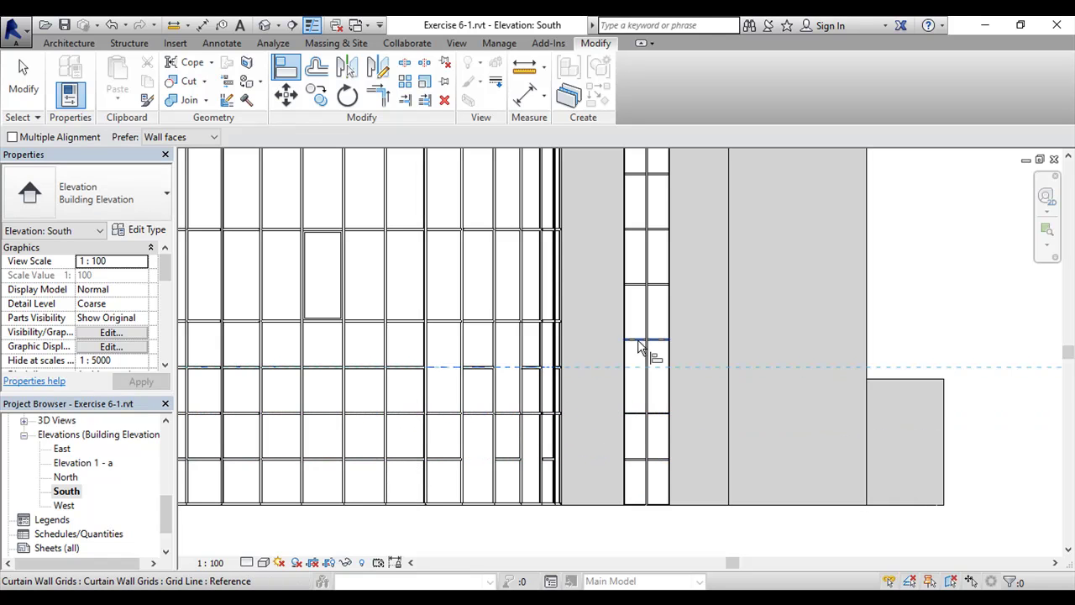
{"action": "left_click", "coordinate": [659, 397]}
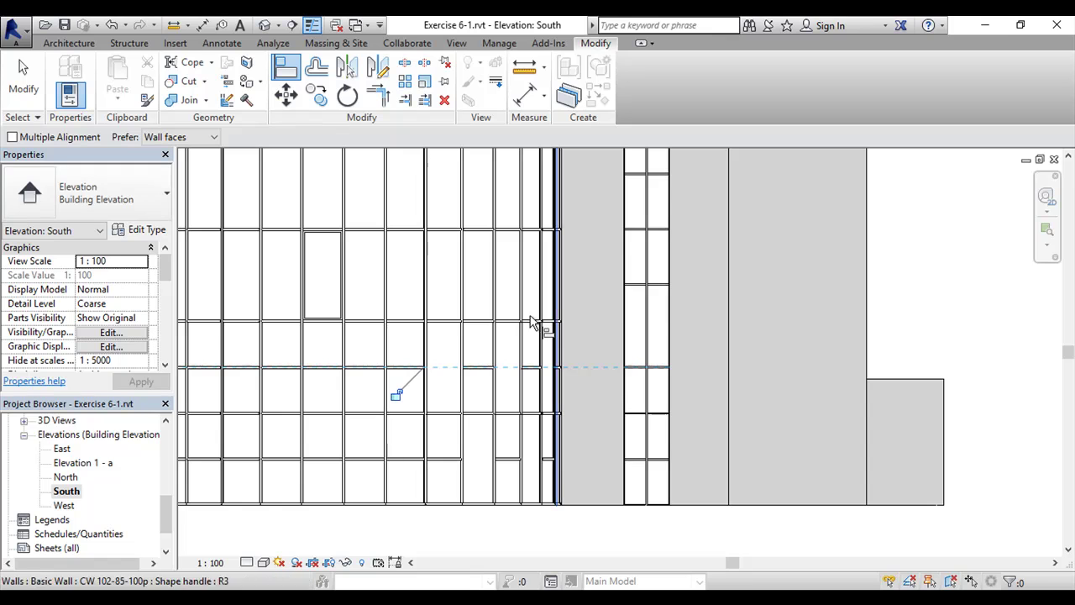
{"action": "left_click", "coordinate": [640, 289]}
Align the column's upper and top grid lines to the matching storefront grid lines.
{"action": "middle_click_drag", "start_coordinate": [636, 261], "coordinate": [637, 403]}
{"action": "left_click", "coordinate": [542, 376]}
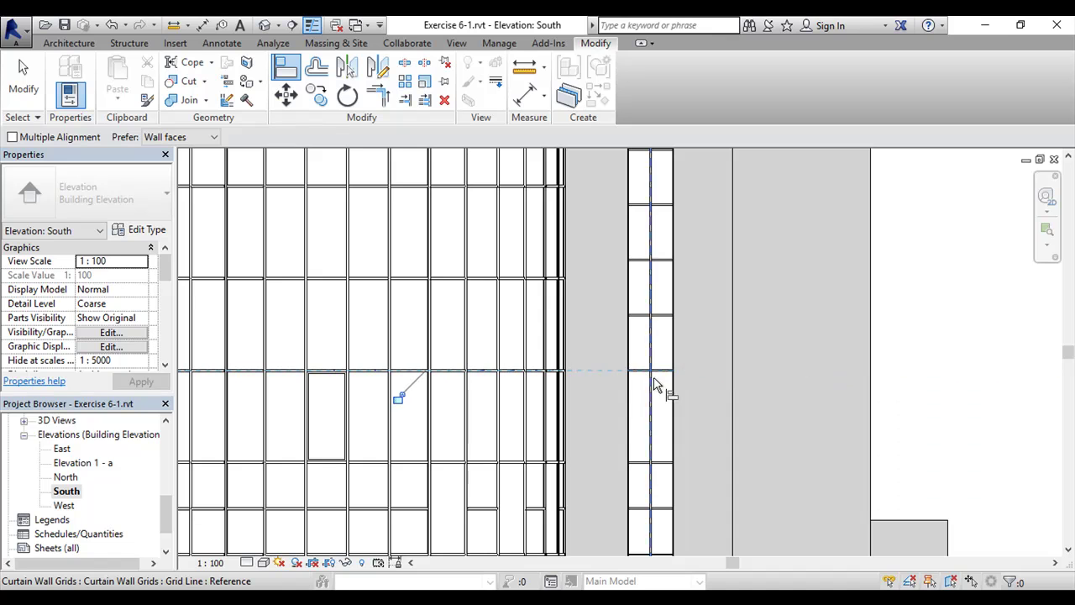
{"action": "left_click", "coordinate": [527, 280]}
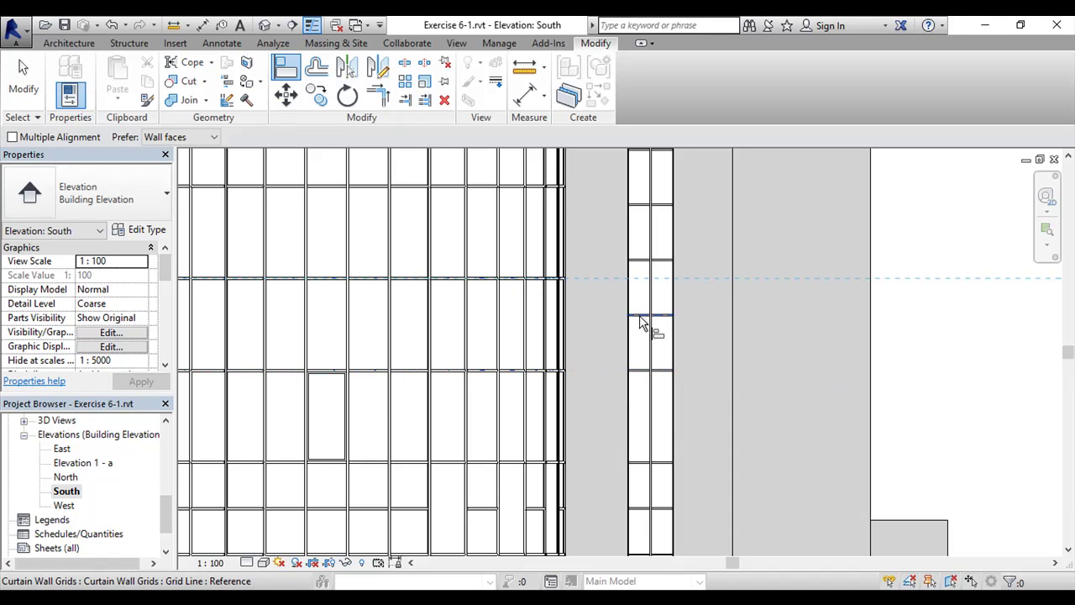
{"action": "left_click", "coordinate": [647, 288]}
{"action": "middle_click_drag", "start_coordinate": [658, 290], "coordinate": [673, 407]}
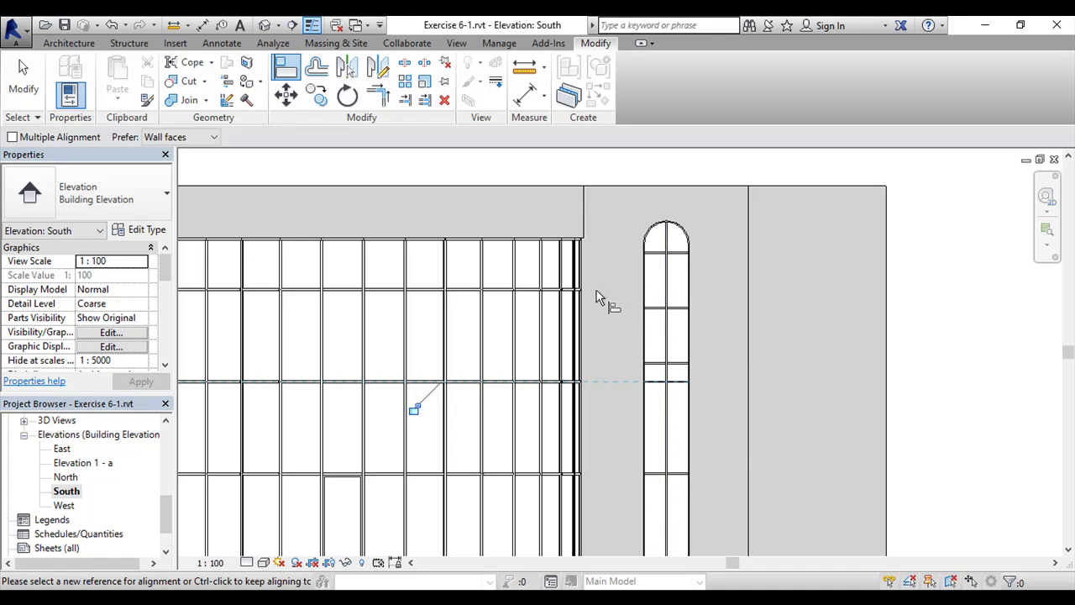
{"action": "left_click", "coordinate": [546, 291]}
{"action": "left_click", "coordinate": [739, 292]}
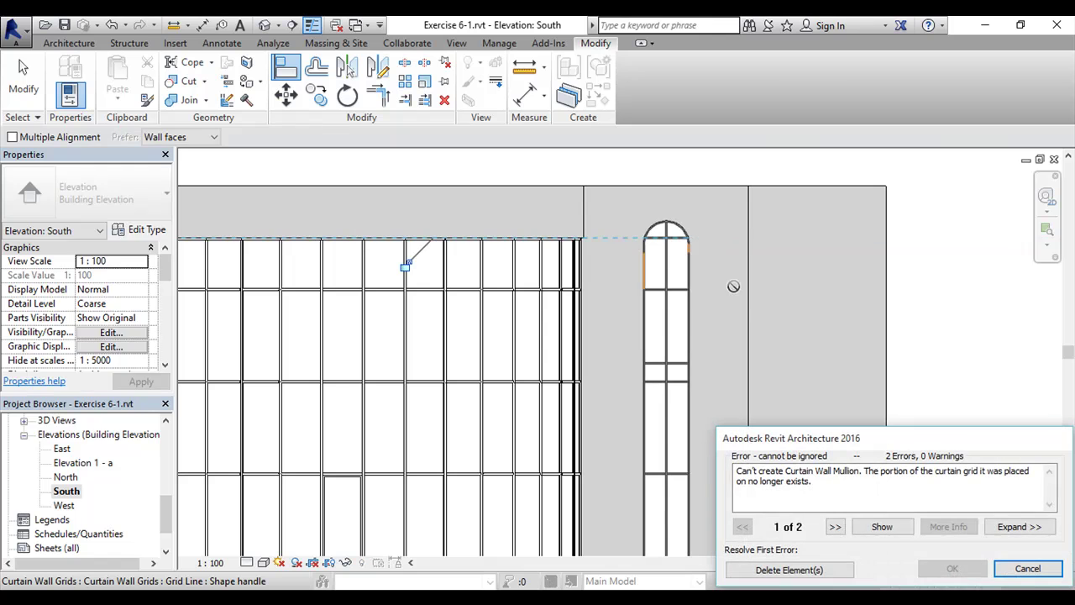
Delete the elements flagged by the mullion error and select the short extra grid line.
{"action": "left_click", "coordinate": [790, 570]}
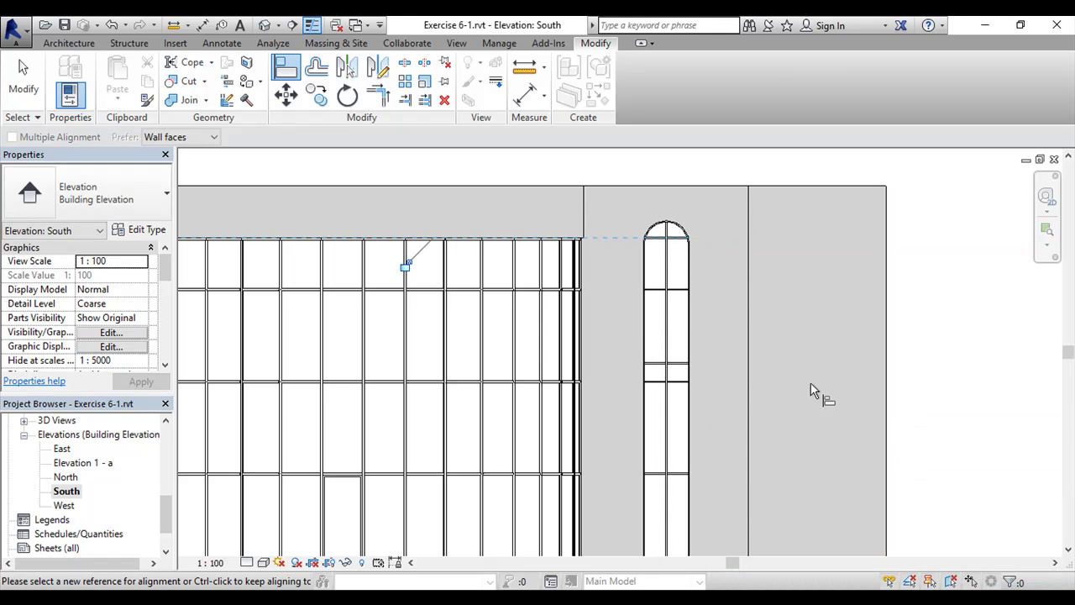
{"action": "key", "text": "Escape"}
{"action": "key", "text": "Escape"}
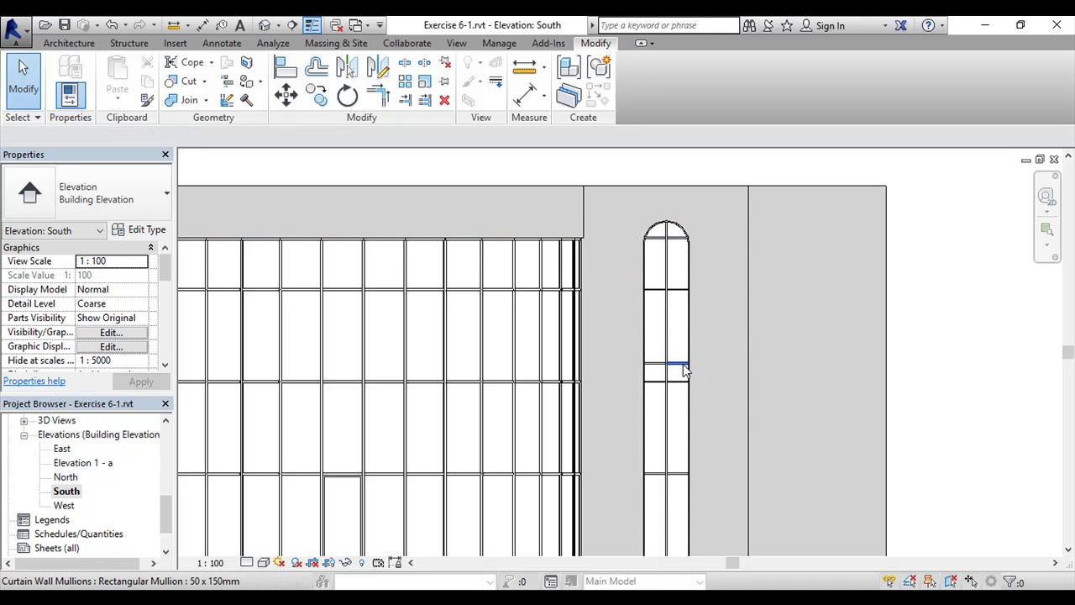
{"action": "key", "text": "Tab"}
{"action": "key", "text": "Tab"}
{"action": "key", "text": "Tab"}
{"action": "left_click", "coordinate": [683, 366]}
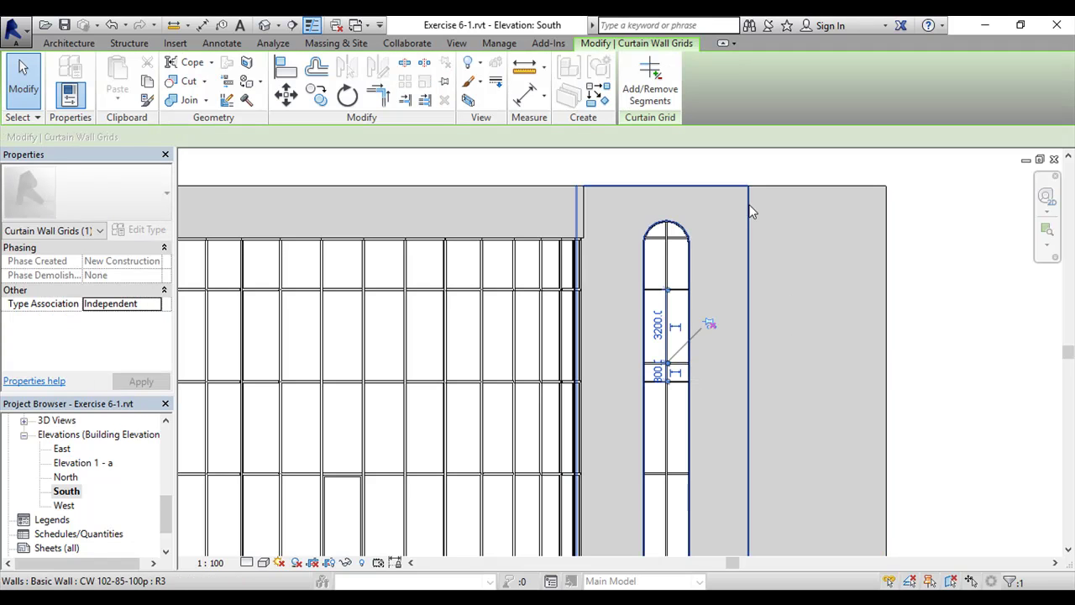
Remove the extra grid line's segments with Add/Remove Segments, dismissing the warning.
{"action": "left_click", "coordinate": [651, 88]}
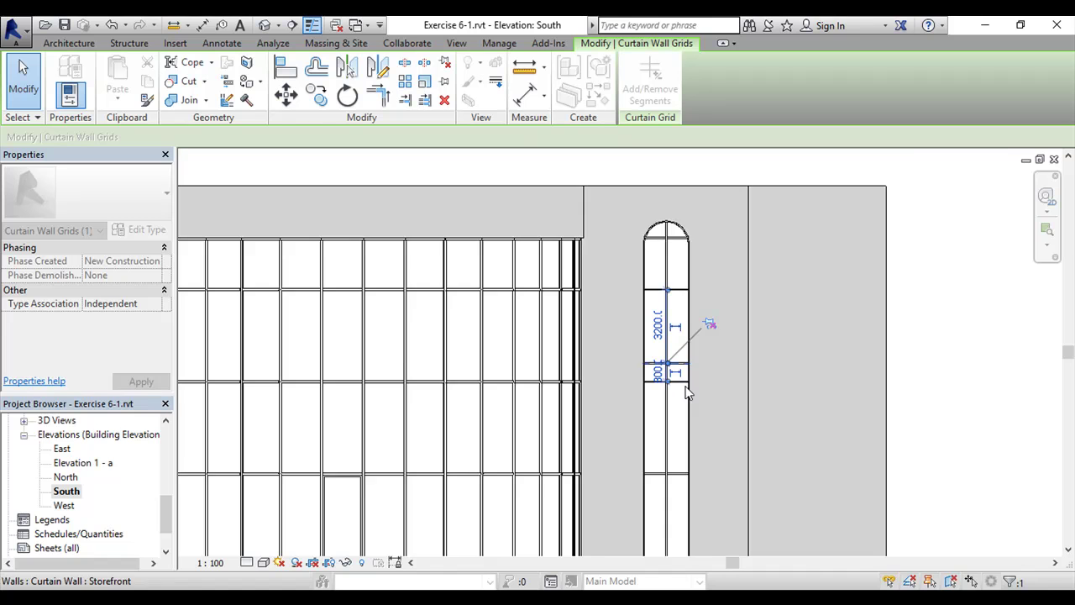
{"action": "scroll", "coordinate": [685, 385], "scroll_direction": "up", "scroll_amount": 3}
{"action": "left_click", "coordinate": [674, 346]}
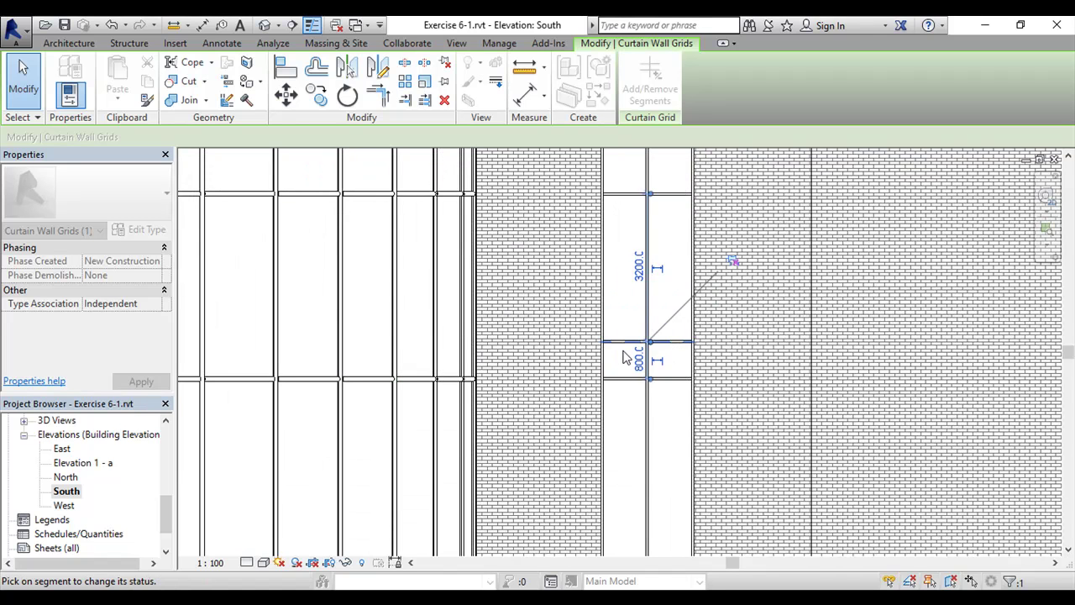
{"action": "left_click", "coordinate": [639, 351]}
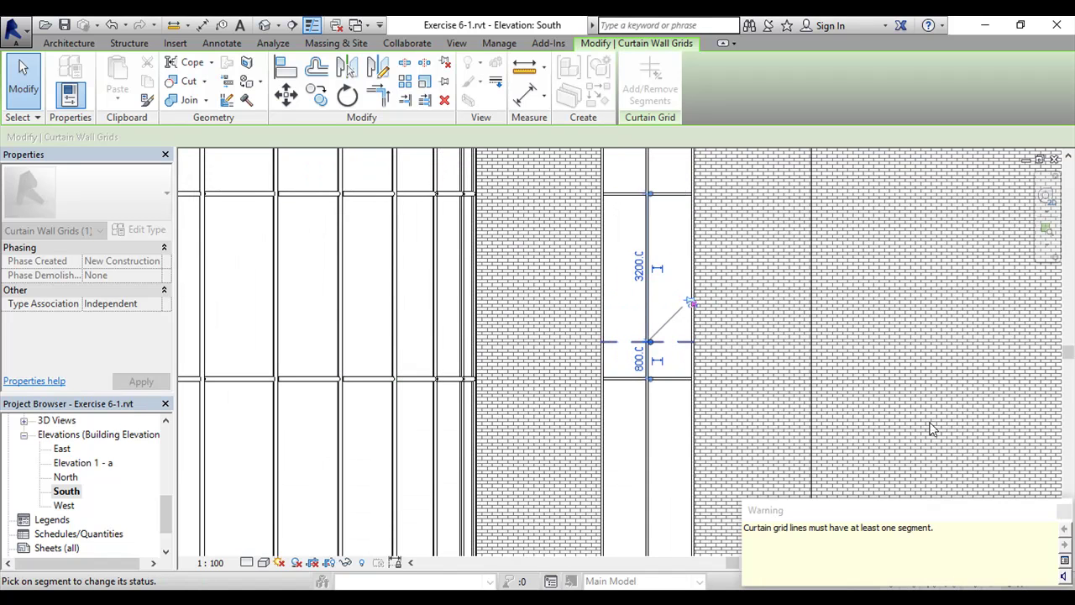
{"action": "left_click", "coordinate": [1064, 510]}
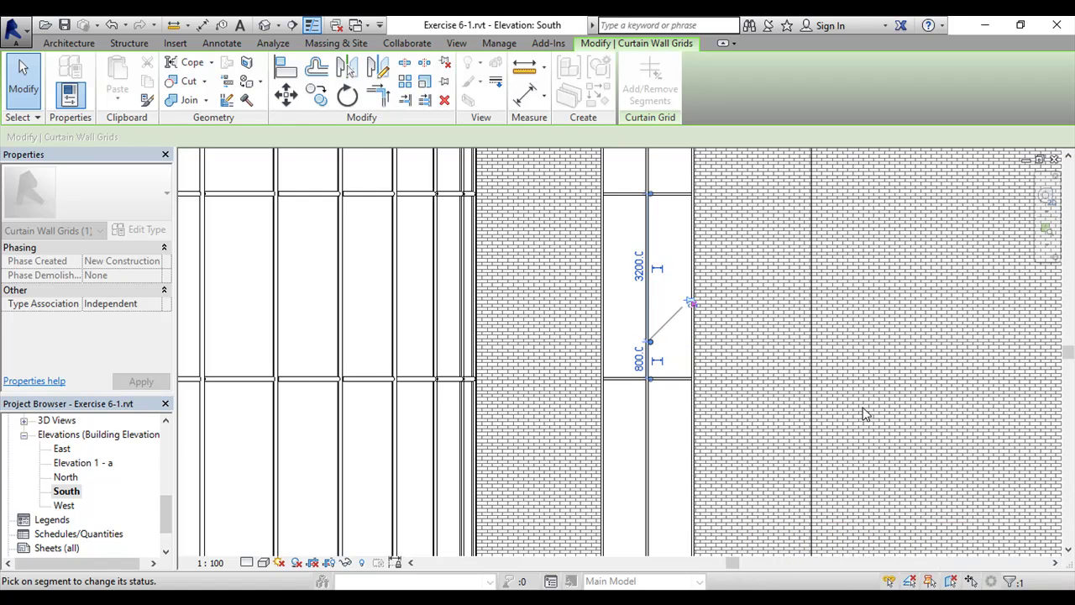
{"action": "key", "text": "Escape"}
{"action": "scroll", "coordinate": [767, 397], "scroll_direction": "down", "scroll_amount": 5}
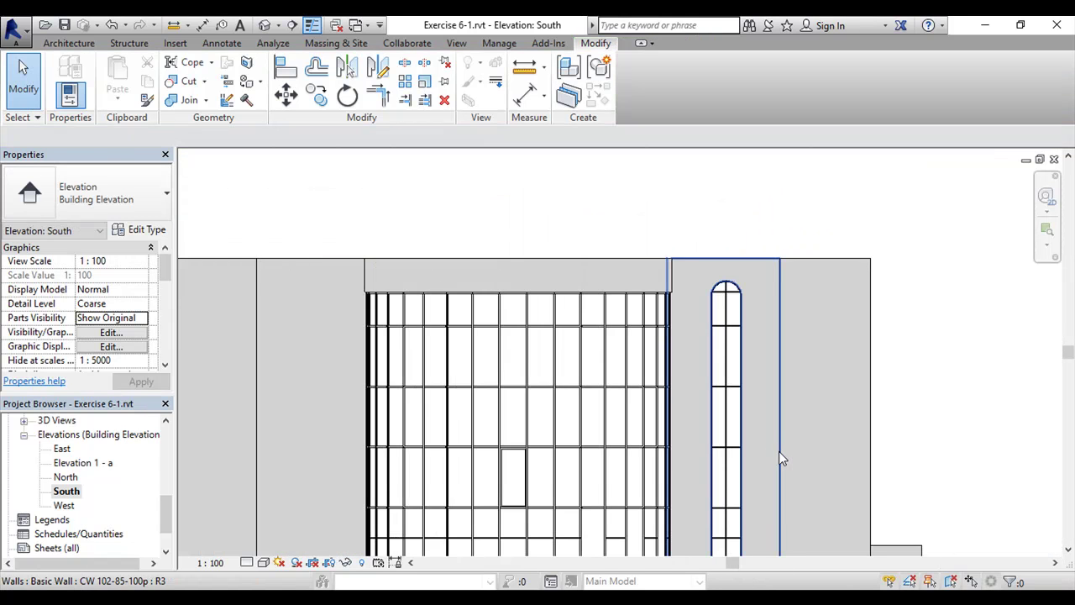
{"action": "middle_click_drag", "start_coordinate": [779, 451], "coordinate": [788, 373]}
{"action": "scroll", "coordinate": [730, 359], "scroll_direction": "down", "scroll_amount": 1}
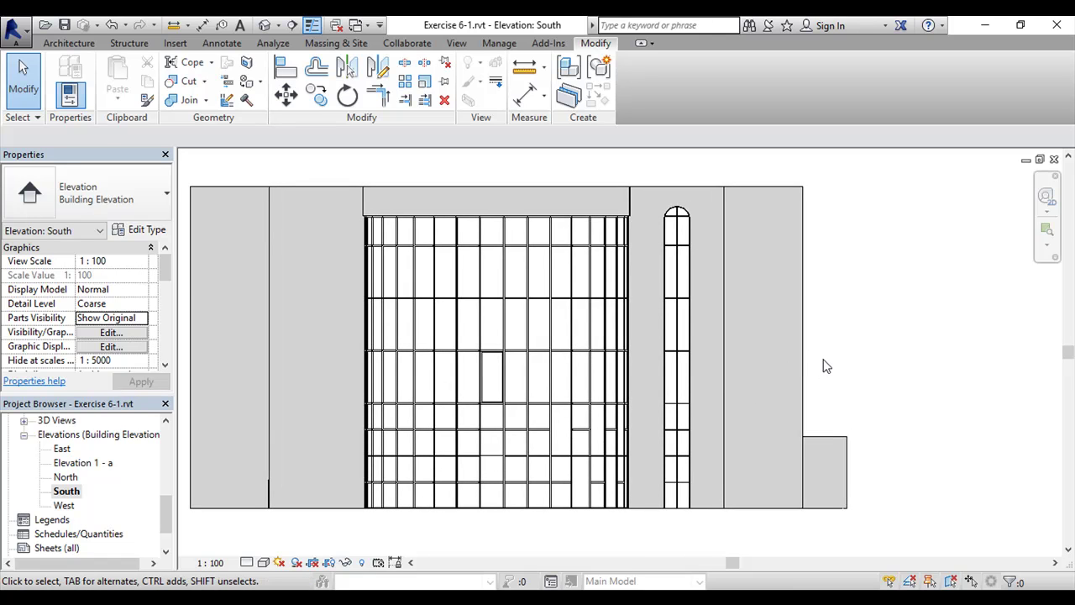